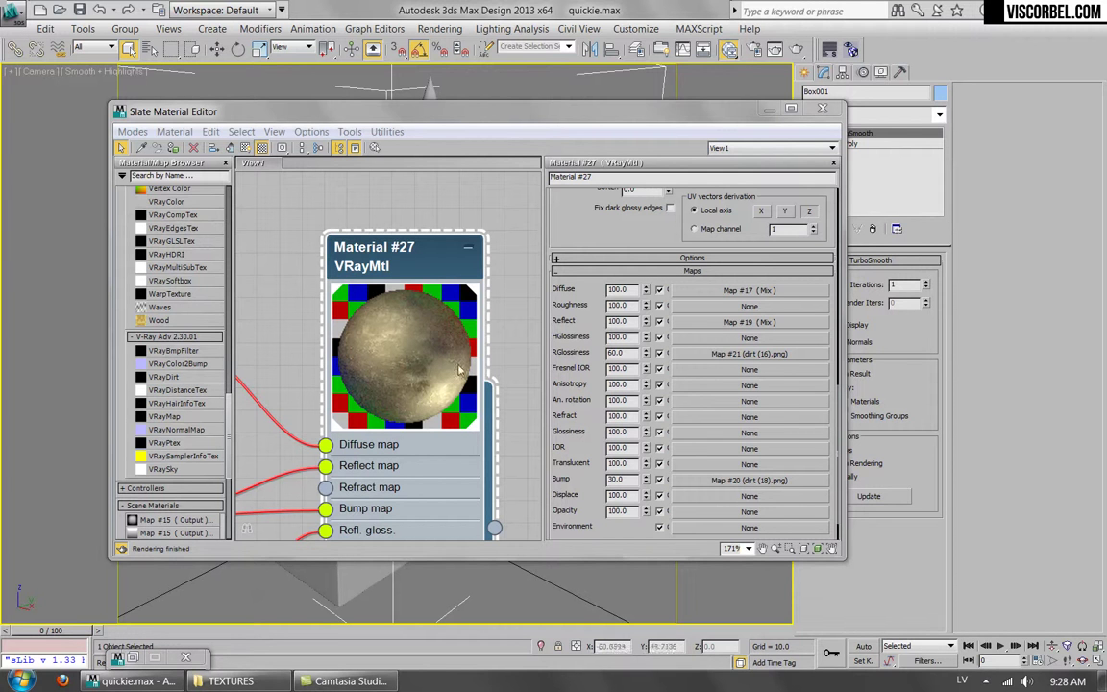
Review the node previews of Material #27 and Material #28, and add a VRayBlendMtl node beside them
scroll(517, 498, down, 5)
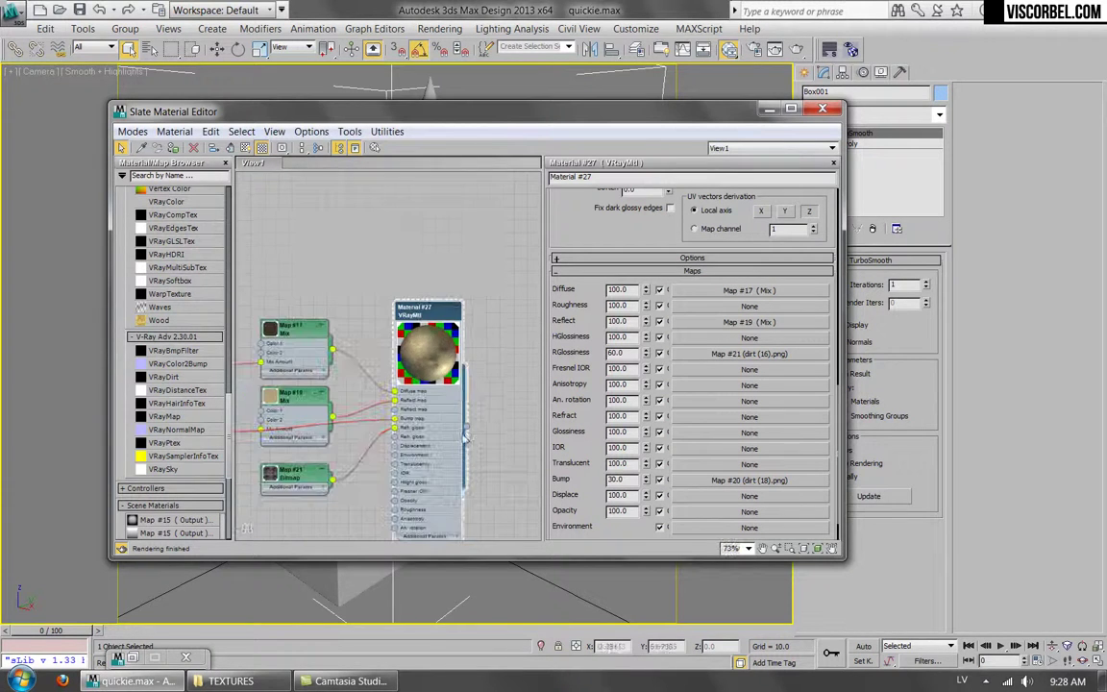
middle_drag(468, 483, 463, 290)
middle_drag(475, 415, 476, 288)
scroll(442, 317, up, 8)
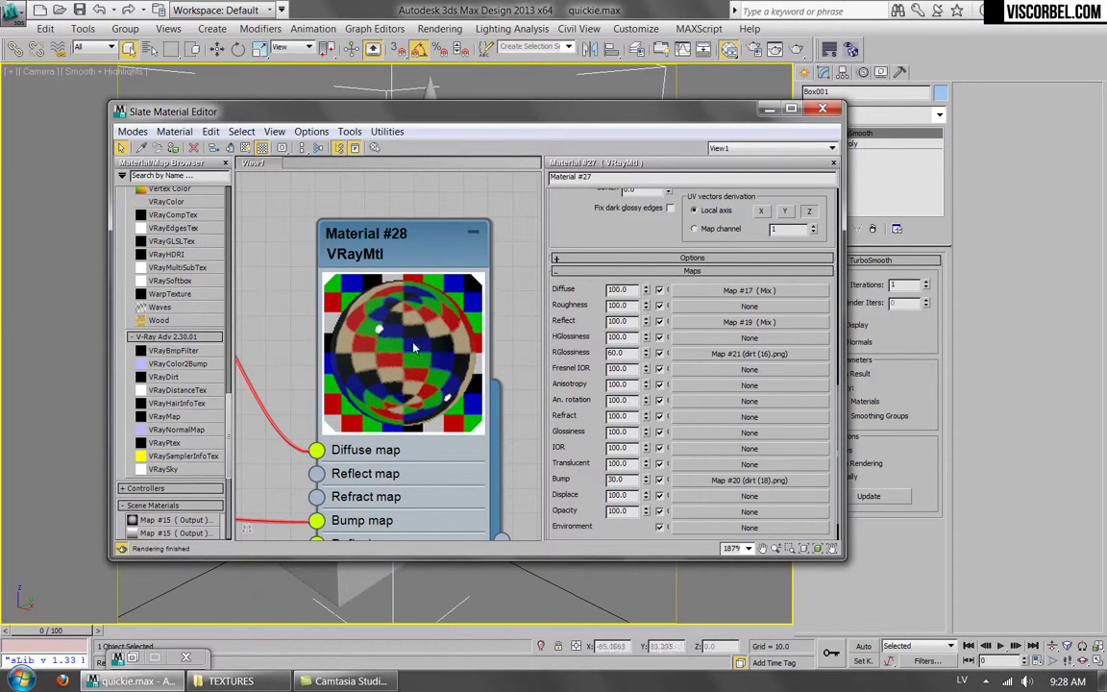
scroll(402, 238, down, 10)
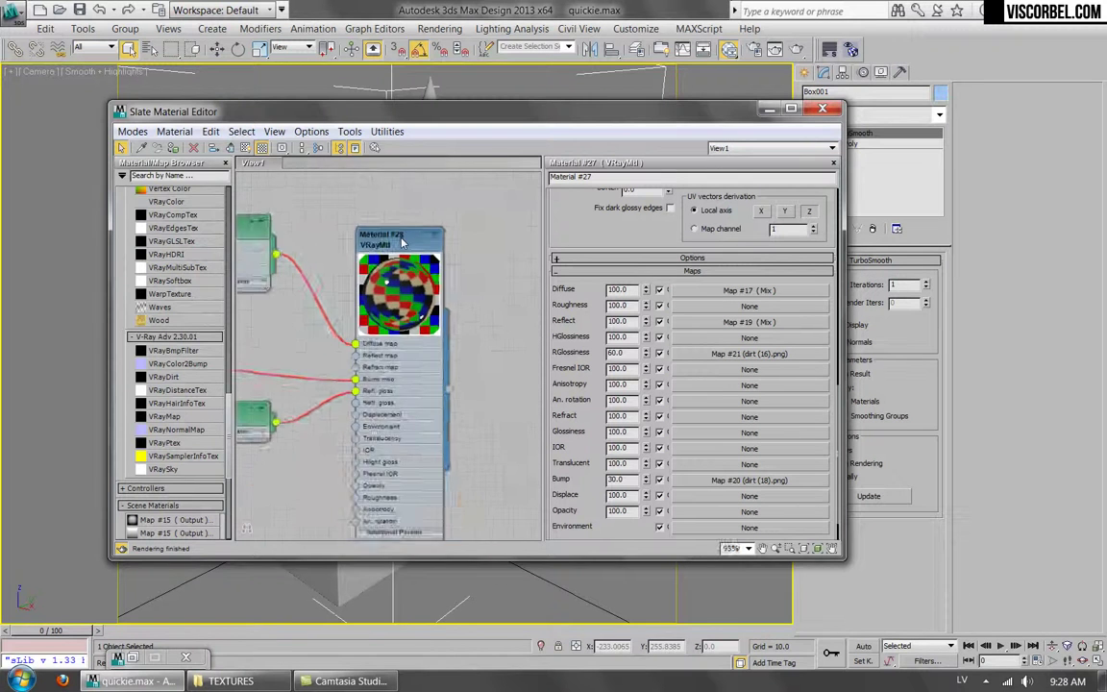
middle_drag(399, 363, 401, 373)
drag(445, 122, 465, 146)
right_click(528, 329)
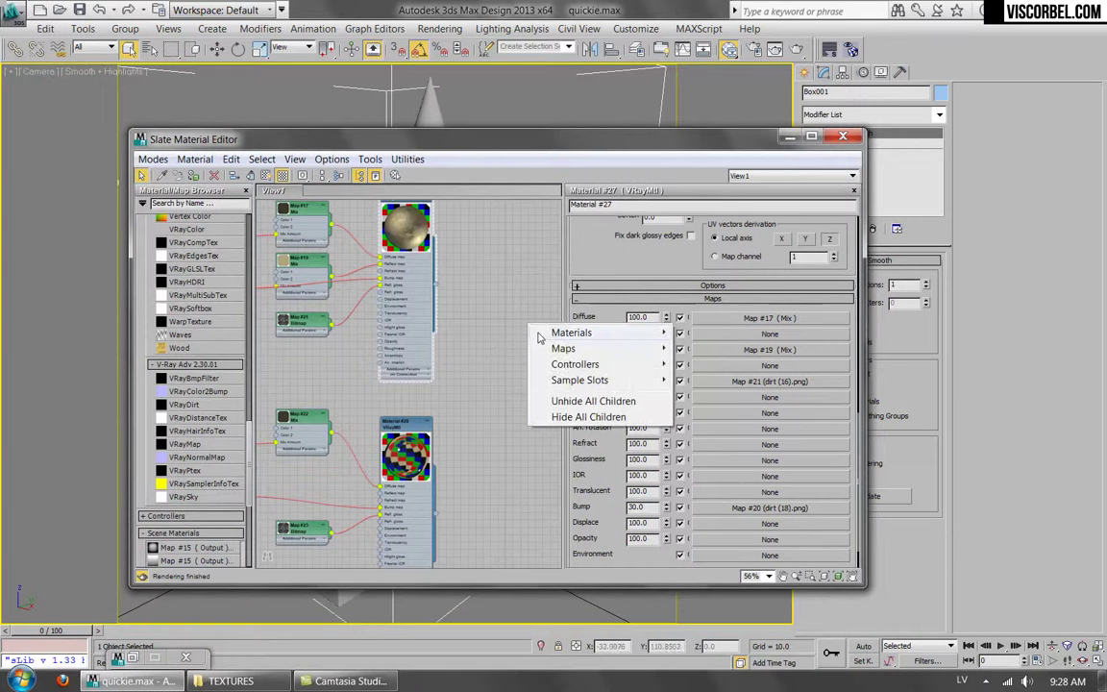
mouse_move(543, 333)
mouse_move(452, 345)
click(313, 367)
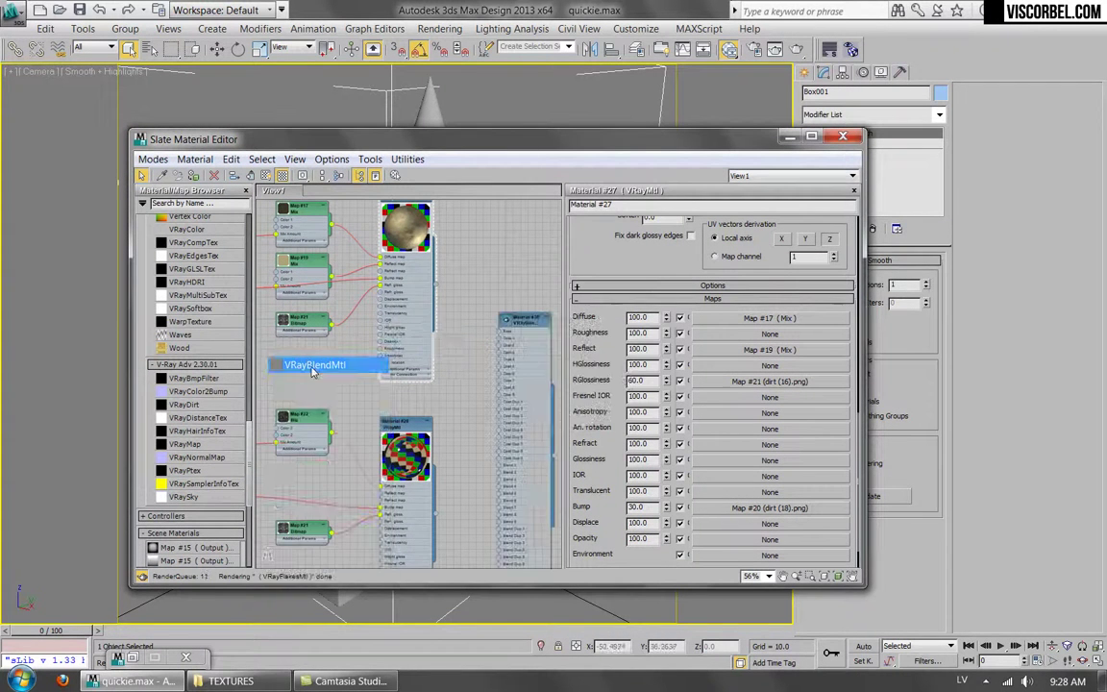
Connect Material #27 to the blend material's Base and Material #28 to Coat 1, and open the blend's parameters
scroll(399, 280, up, 4)
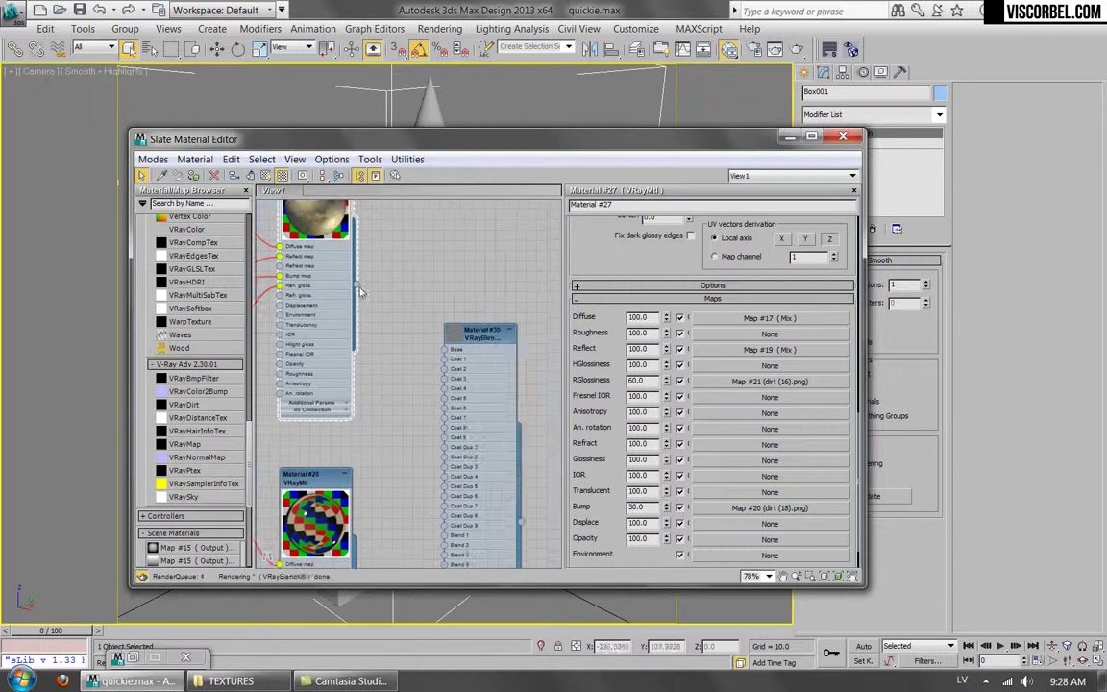
drag(357, 285, 444, 349)
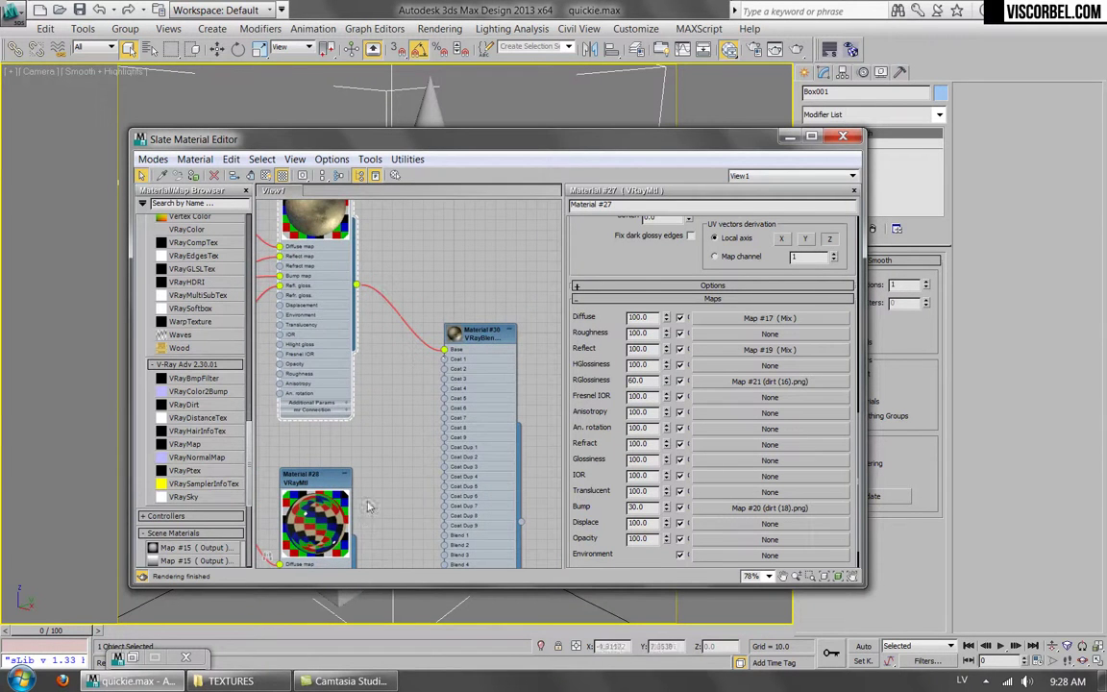
middle_drag(365, 516, 375, 473)
drag(375, 518, 464, 276)
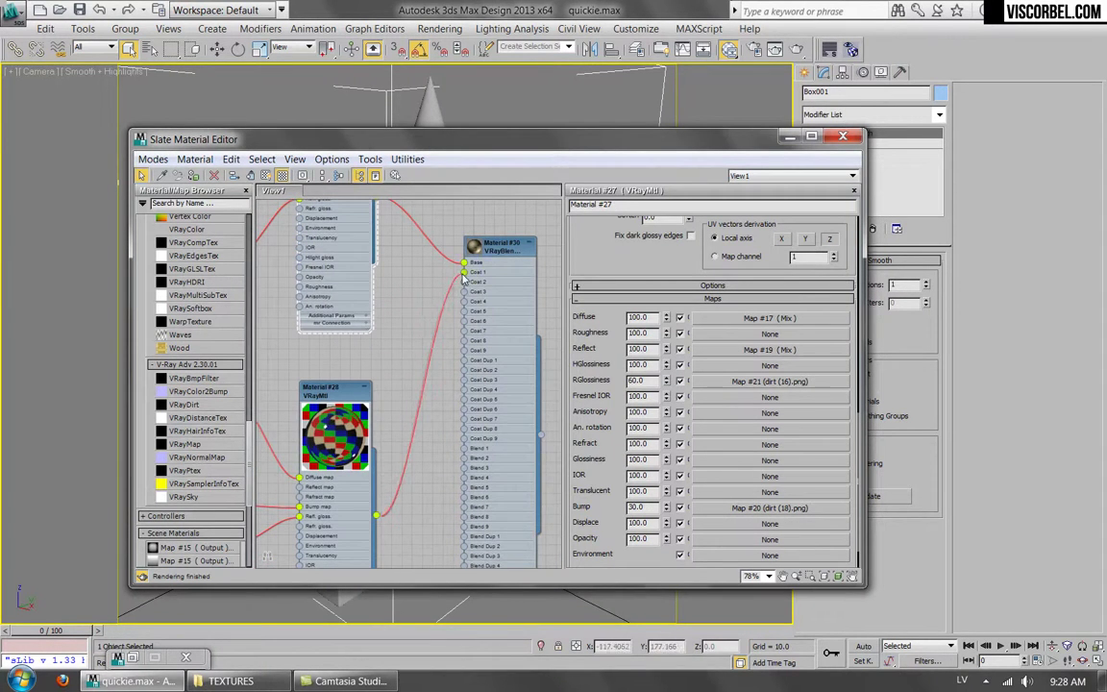
double_click(507, 252)
Minimize the Slate Material Editor and add a Tension modifier above TurboSmooth on Box001
click(790, 136)
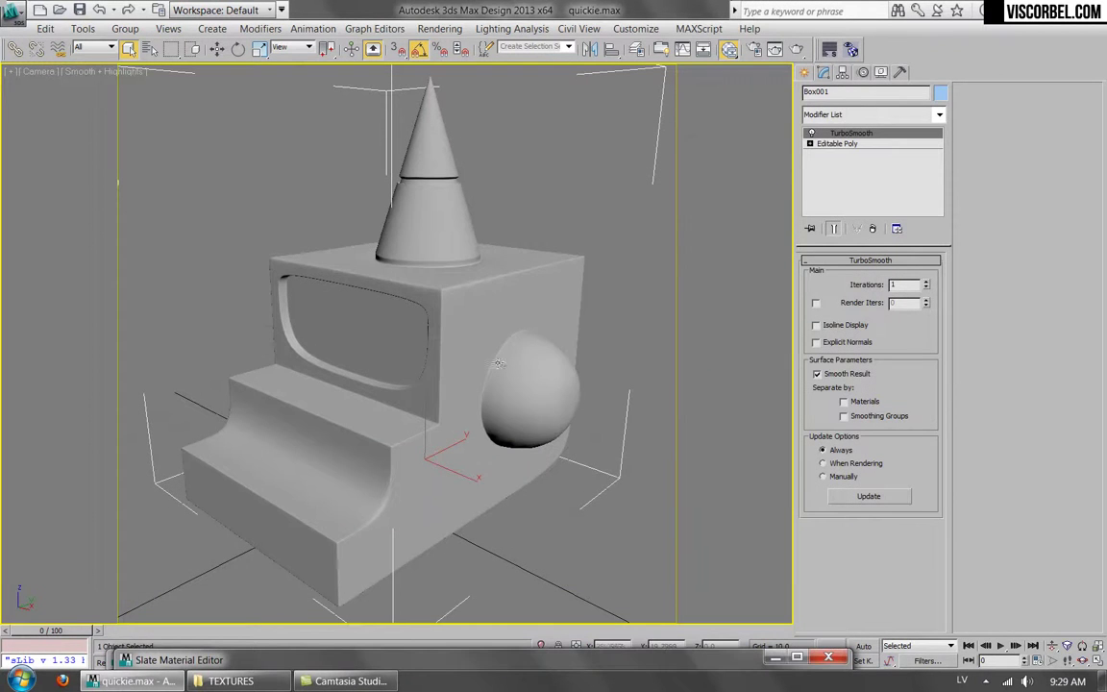
click(874, 115)
key(t)
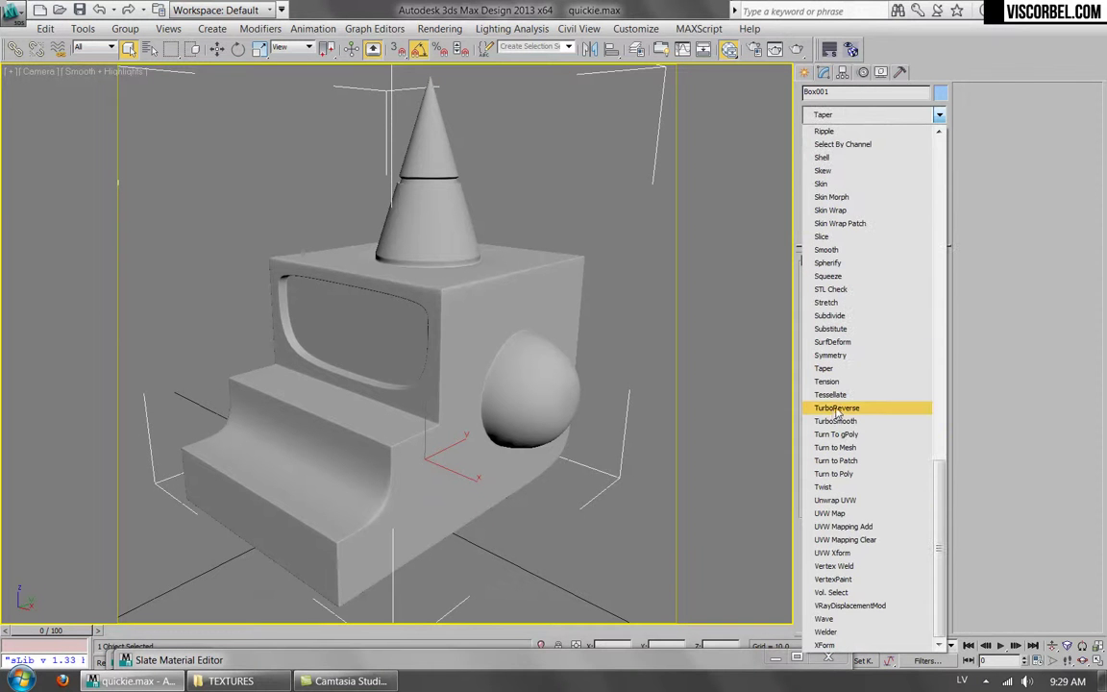
click(828, 382)
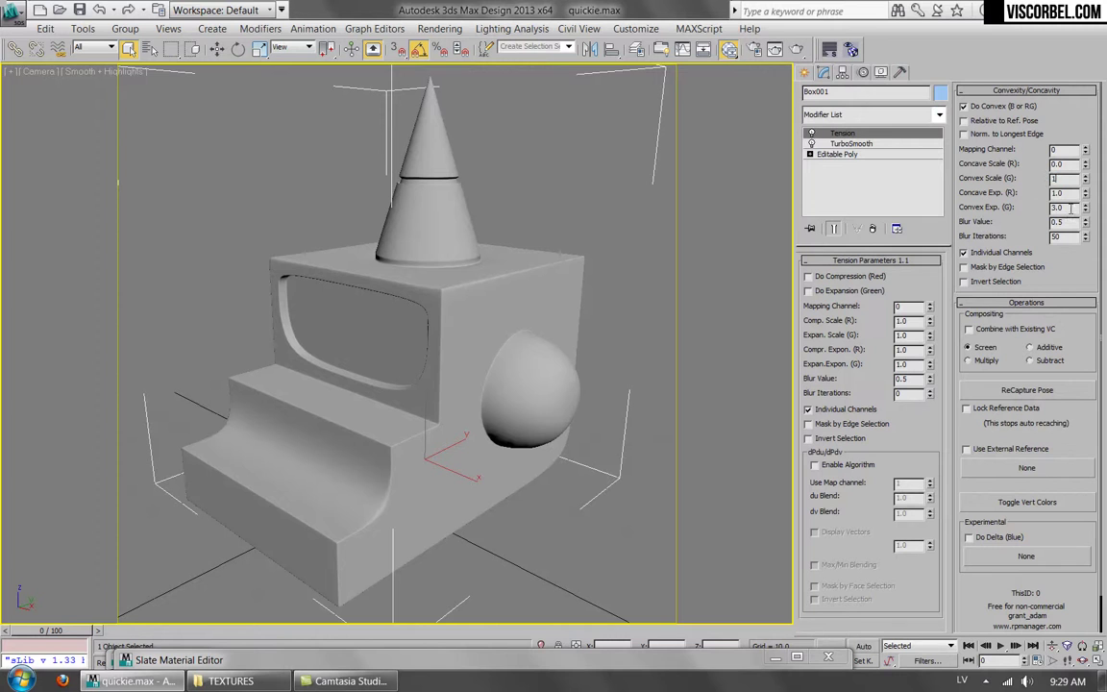
Set Tension's Convex Scale and Convex Exp. to 1 and Blur Iterations to 0, and turn on the vertex color display
drag(998, 208, 971, 208)
text(1)
key(Return)
click(1016, 501)
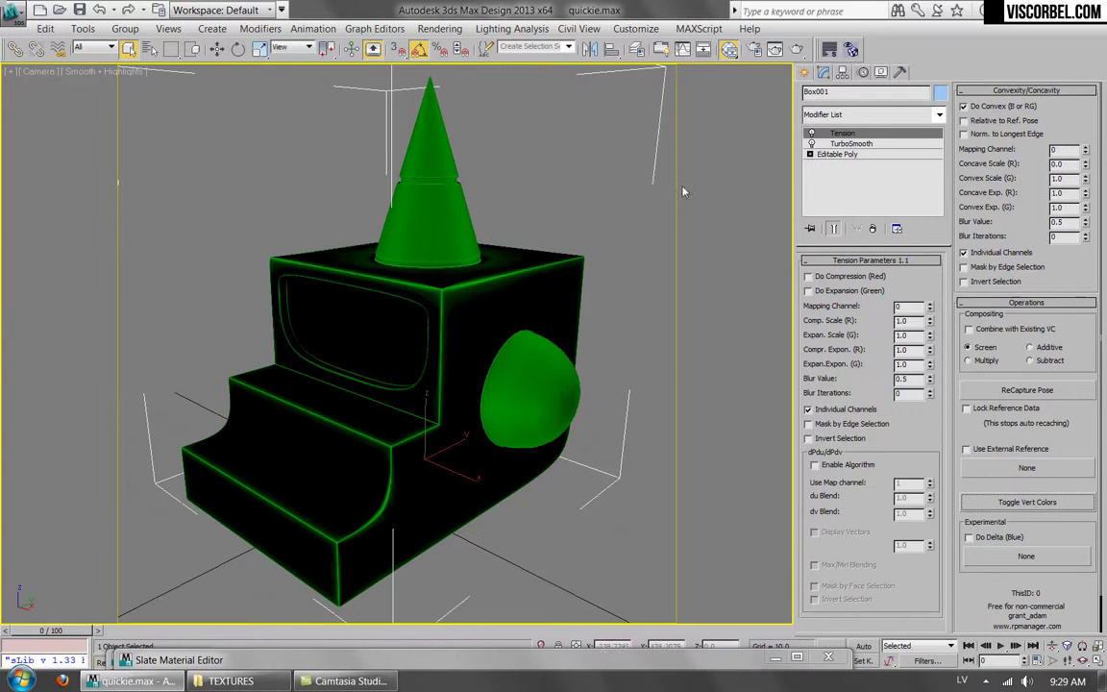
Set the Tension convexity's Blur Iterations to 60, Convex Exp. to 2 and Convex Scale to 3
double_click(1067, 236)
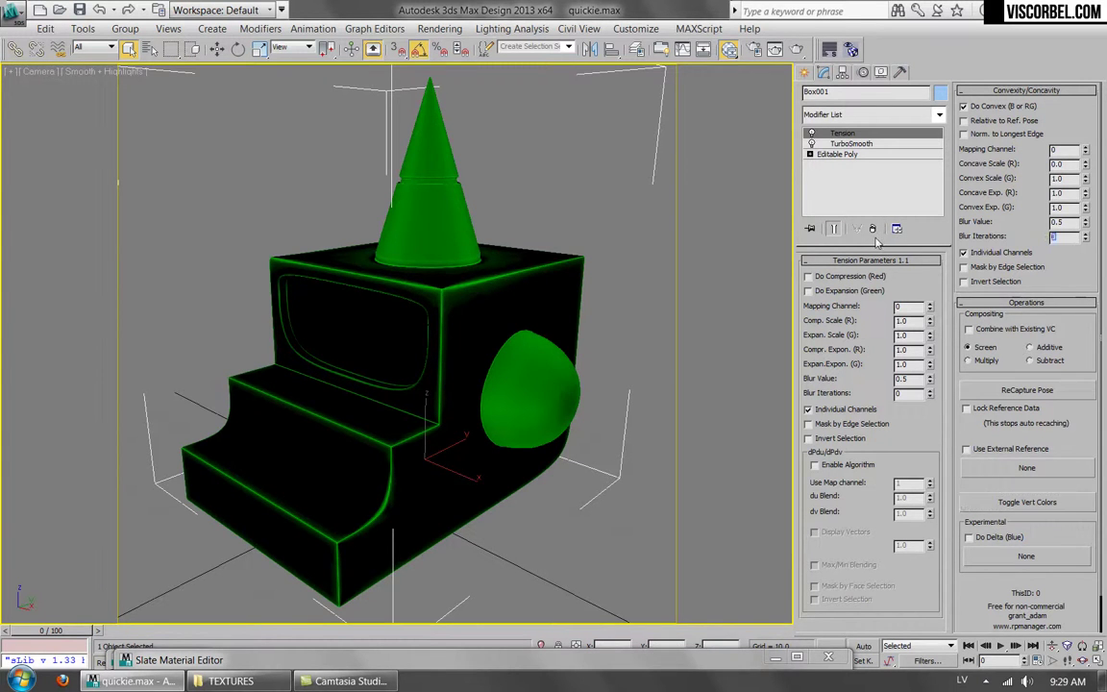
text(60)
key(Return)
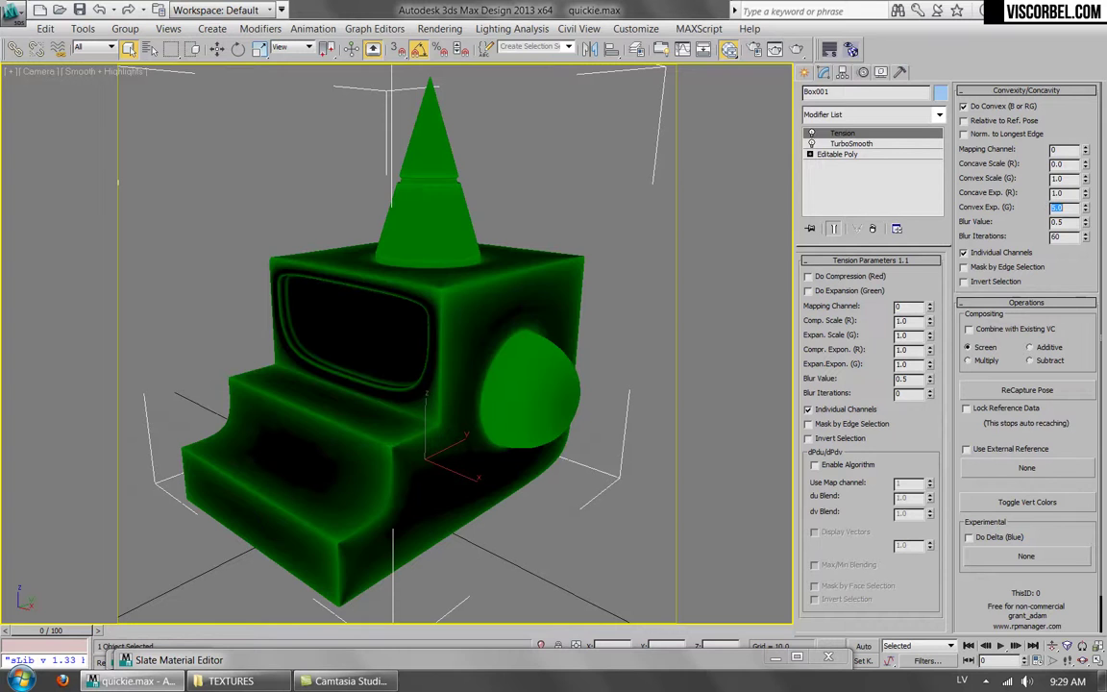
text(2)
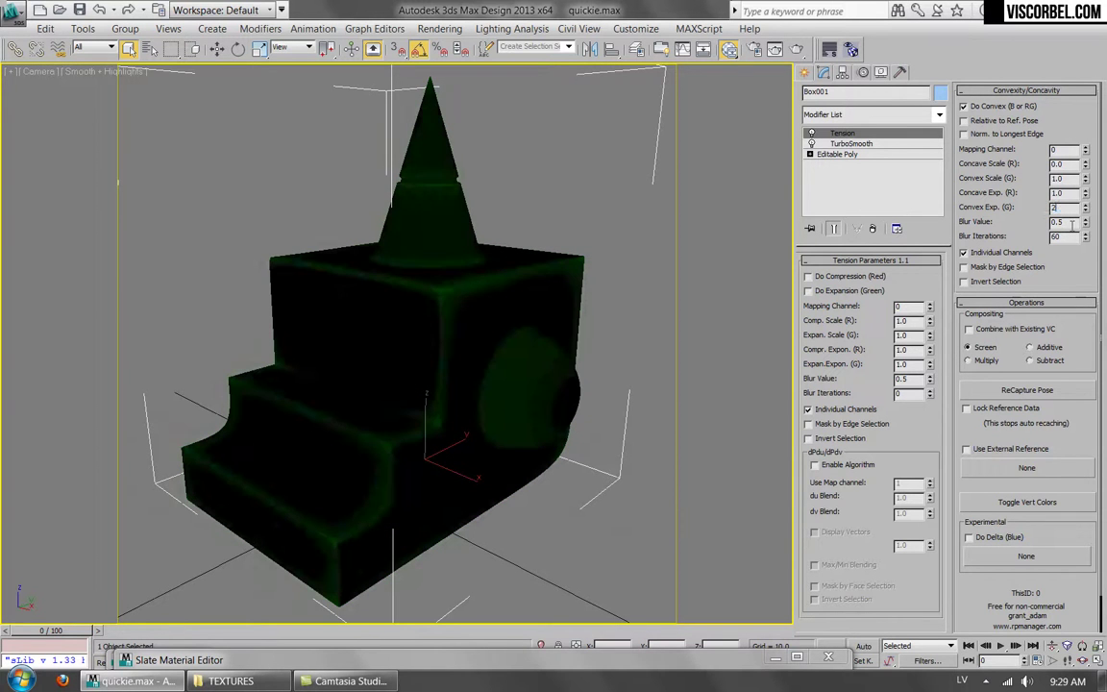
key(Return)
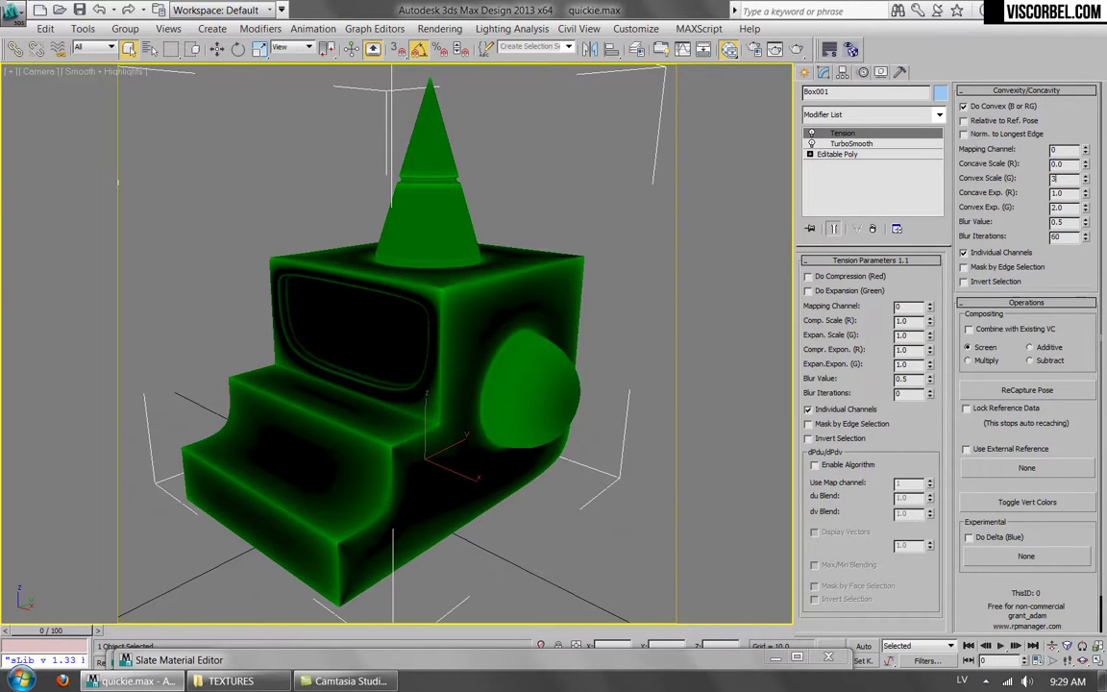
key(Return)
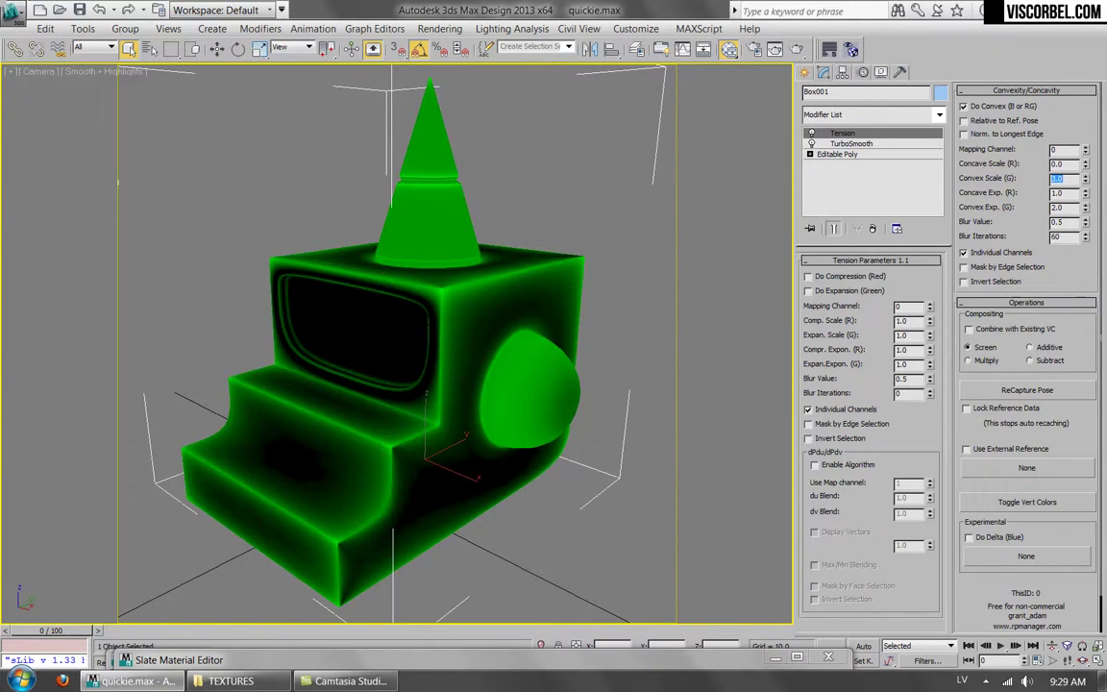
Restore the material editor, assign a Vertex Color map as blend amount 1 and place its node between the two VRayMtl nodes
drag(301, 667, 302, 157)
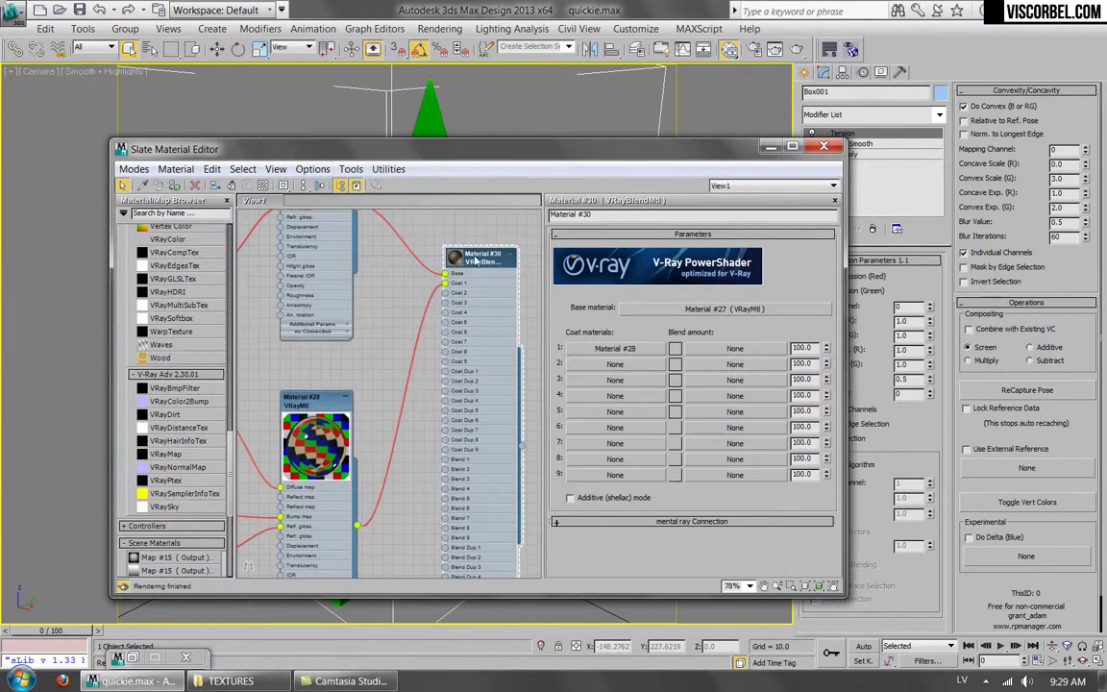
click(737, 353)
click(525, 409)
scroll(522, 410, down, 4)
scroll(523, 411, down, 3)
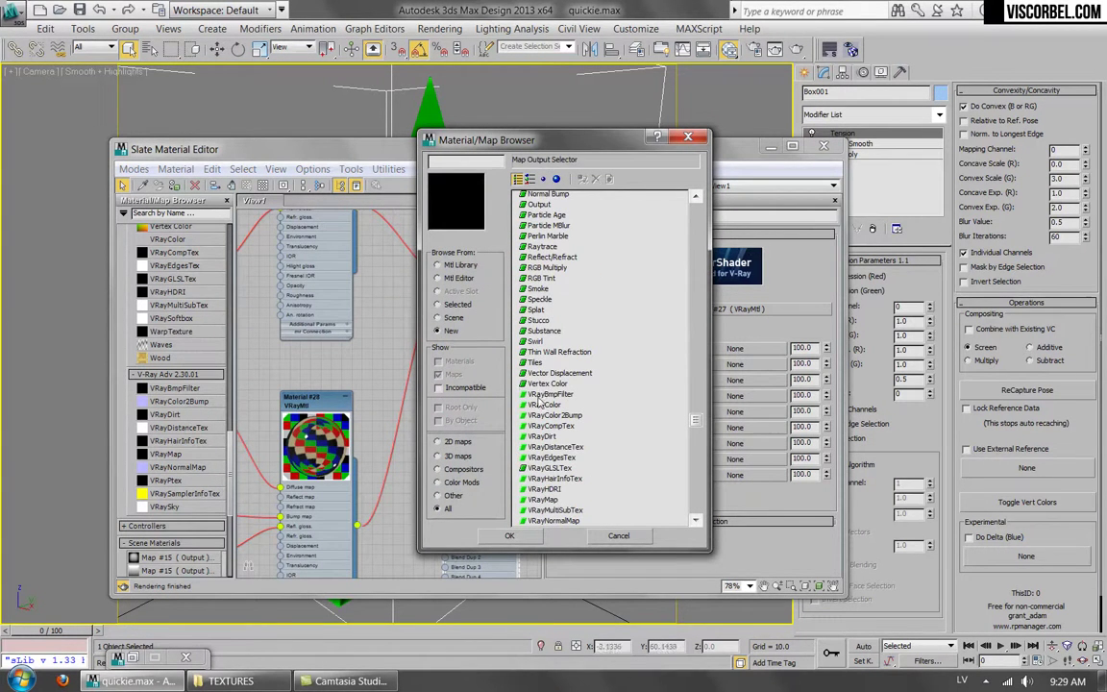
double_click(546, 383)
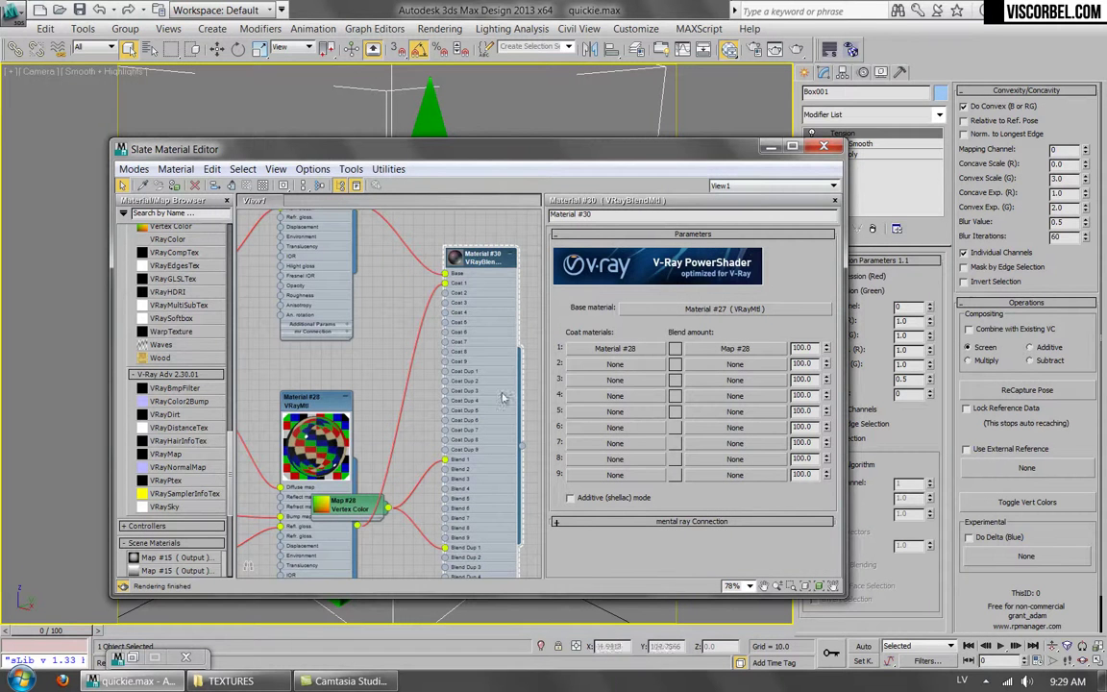
drag(354, 503, 329, 365)
Set the Vertex Color map's Sub Channel to Green
click(728, 49)
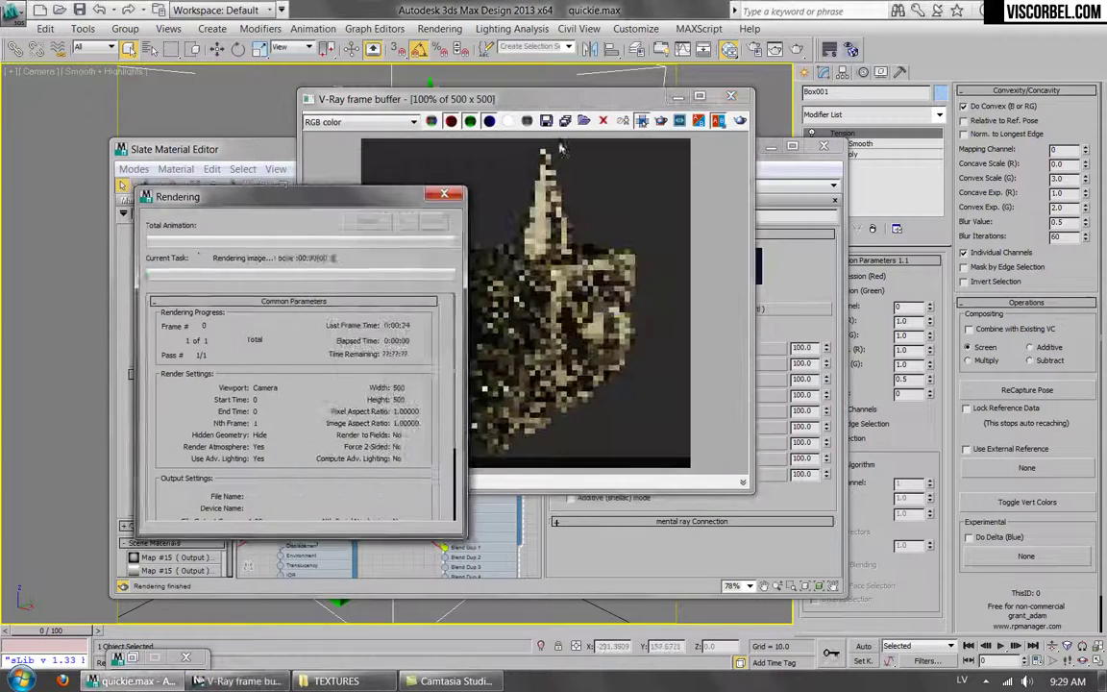
click(728, 97)
click(736, 349)
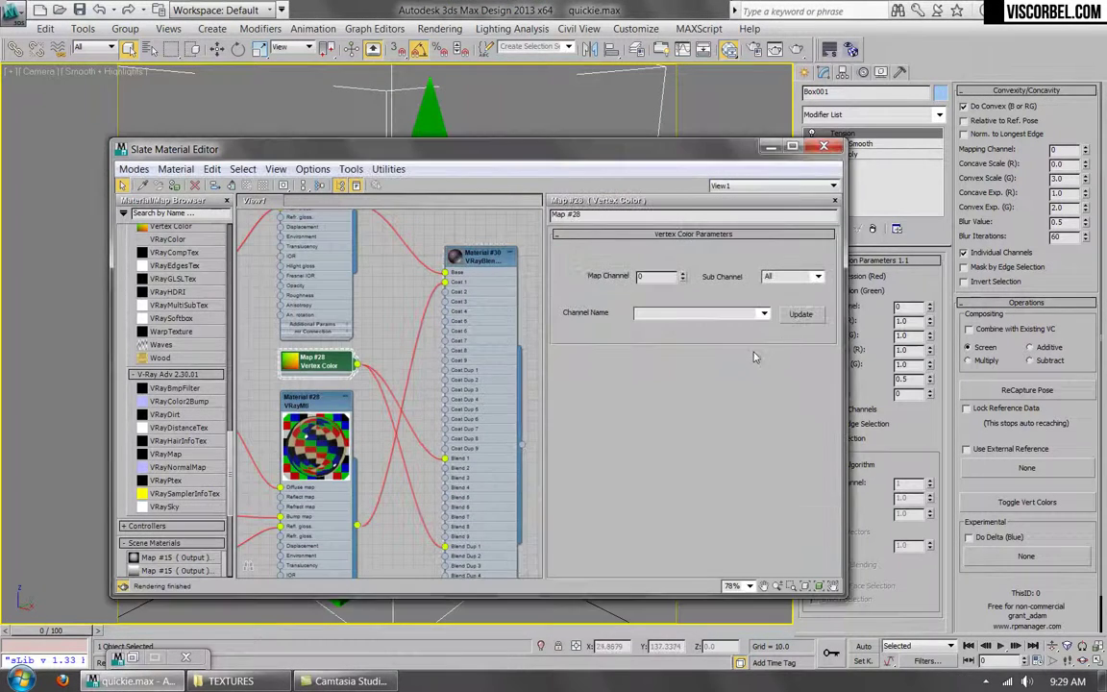
click(788, 277)
click(772, 307)
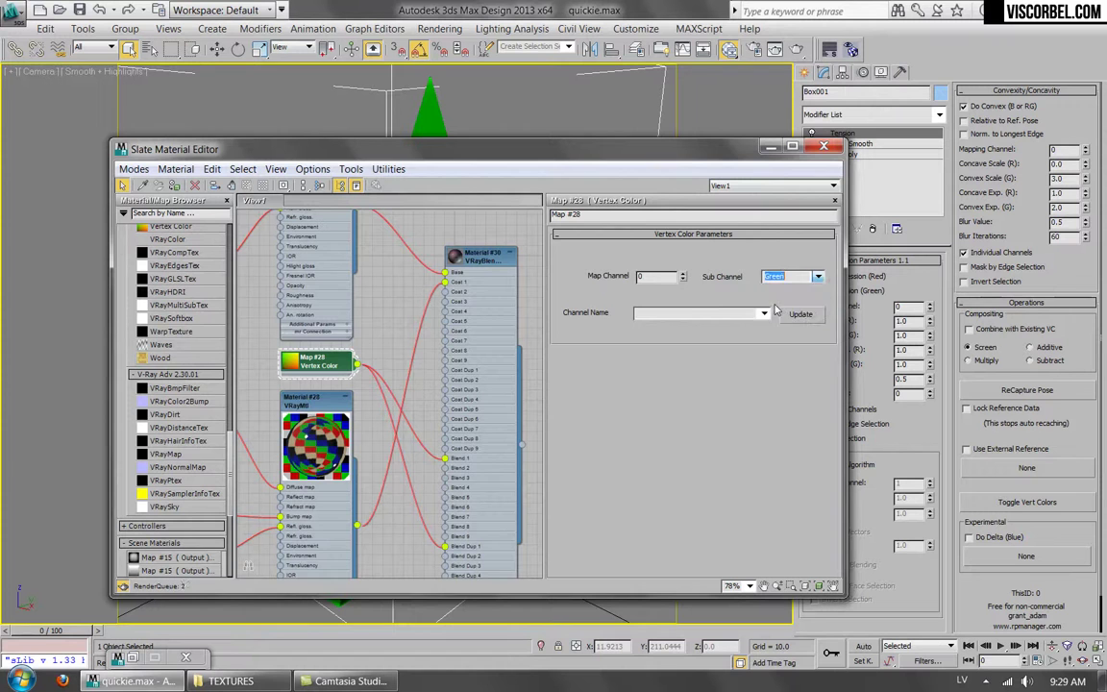
Render the camera view of the blend material, inspect the edges, sphere and cone up close, and close the frame buffer
double_click(480, 255)
click(796, 49)
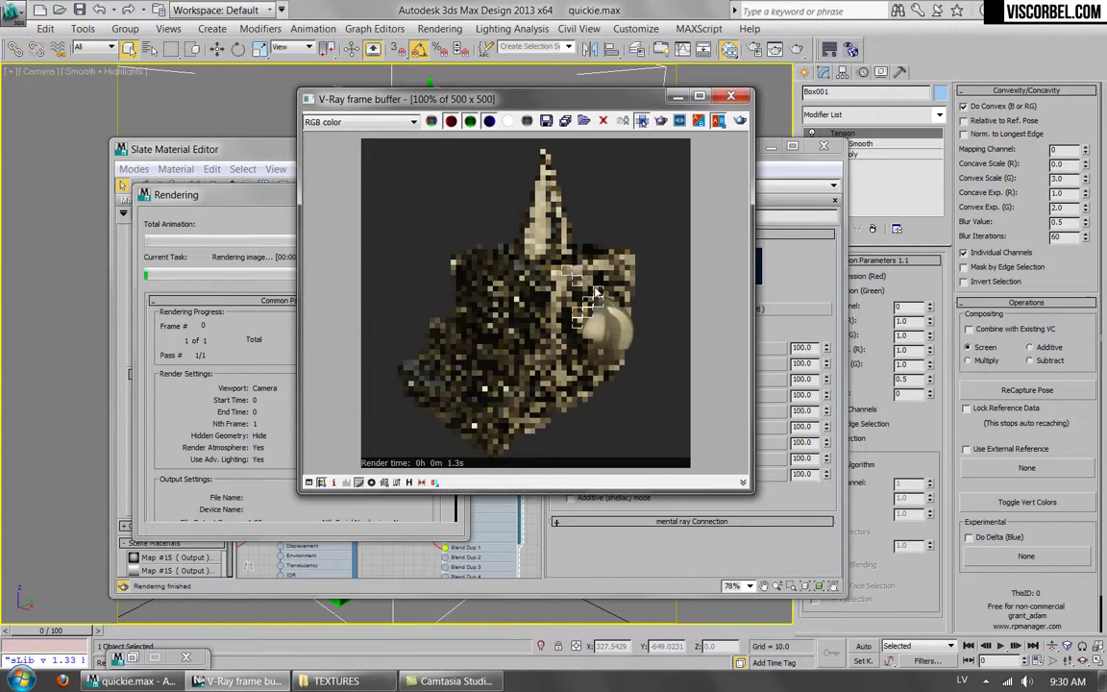
scroll(577, 278, up, 1)
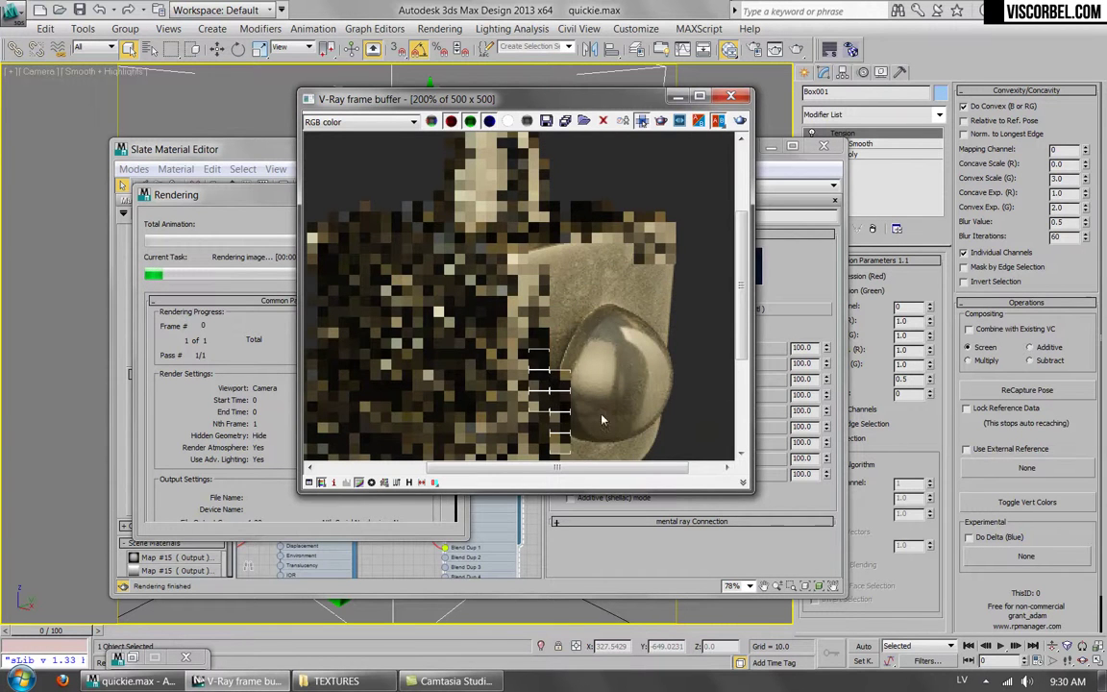
middle_drag(524, 266, 621, 325)
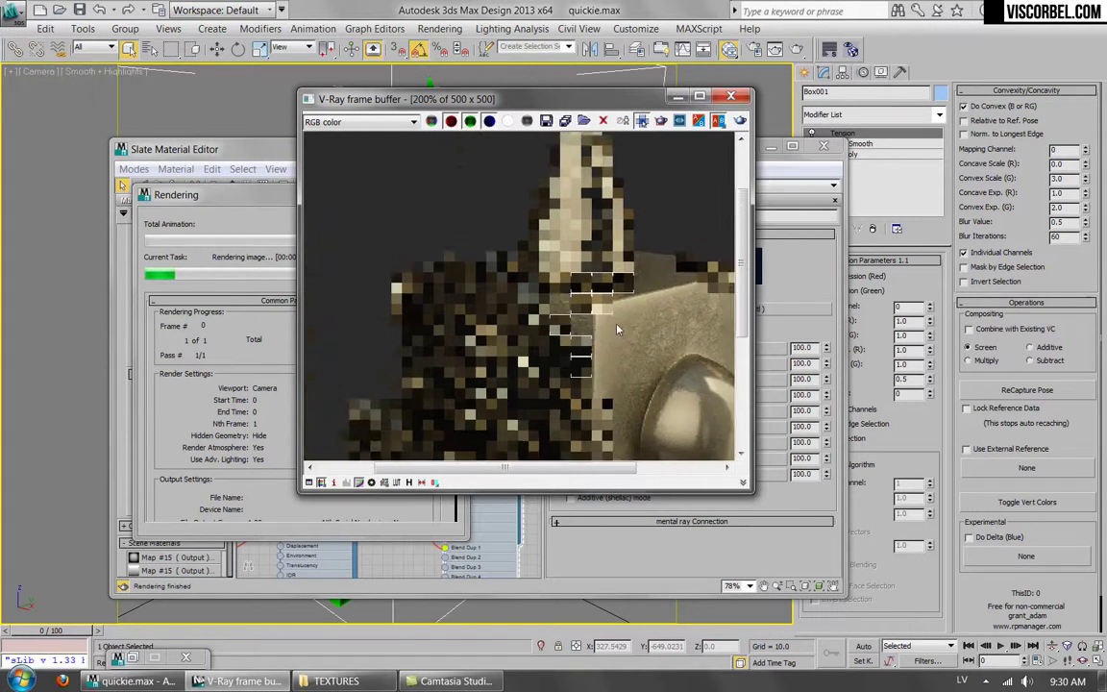
middle_drag(647, 282, 637, 327)
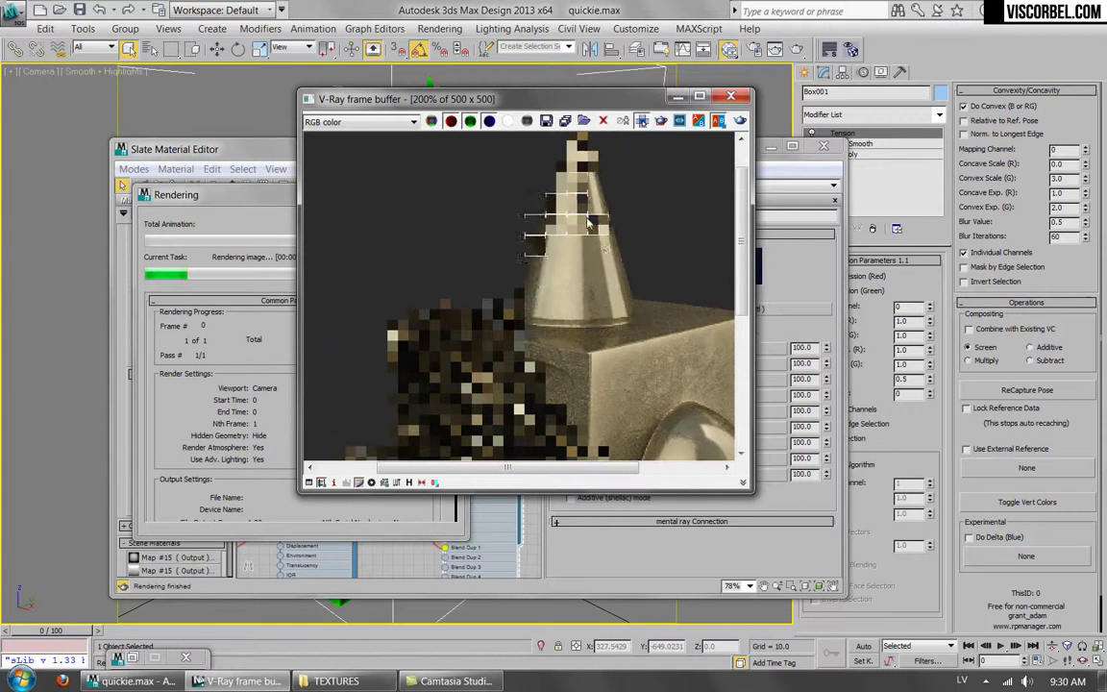
middle_drag(628, 432, 624, 299)
scroll(621, 308, down, 2)
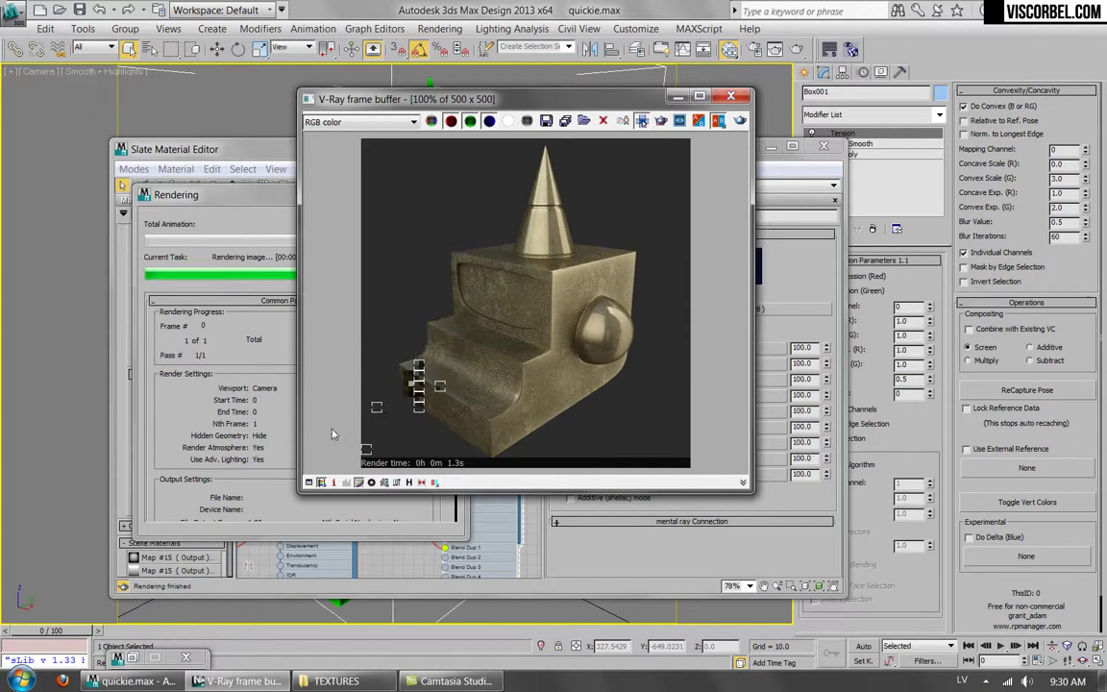
click(731, 97)
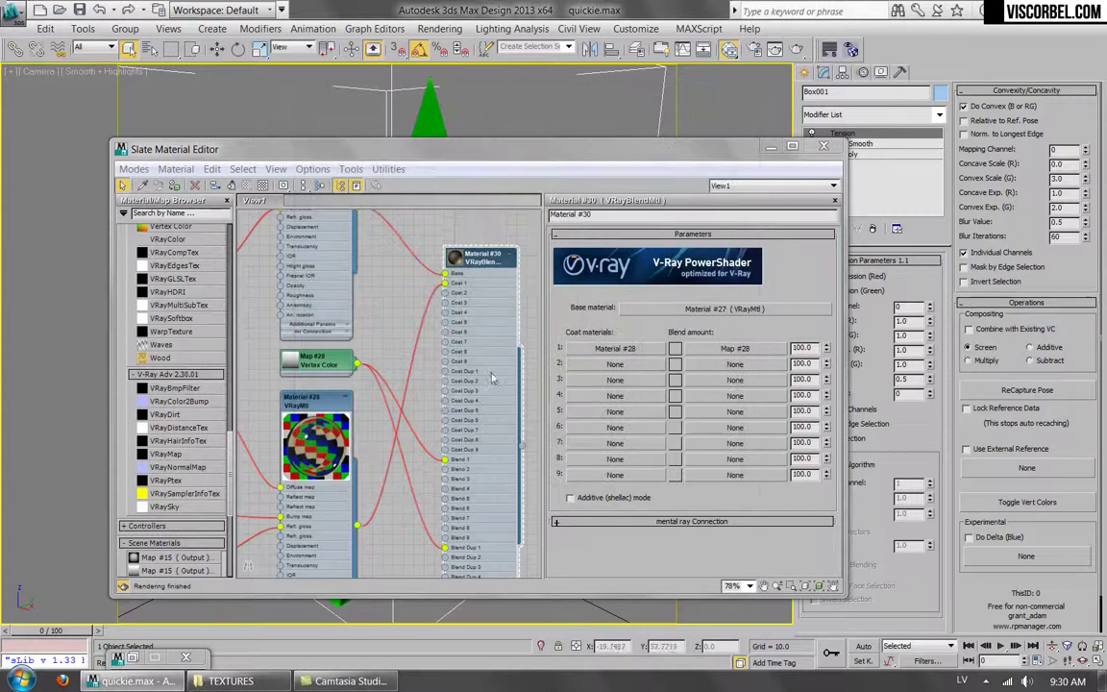
Insert a Mix map between Vertex Color and the blend material, with Vertex Color as Mix Amount, and open its parameters
scroll(423, 307, up, 3)
middle_drag(447, 352, 403, 373)
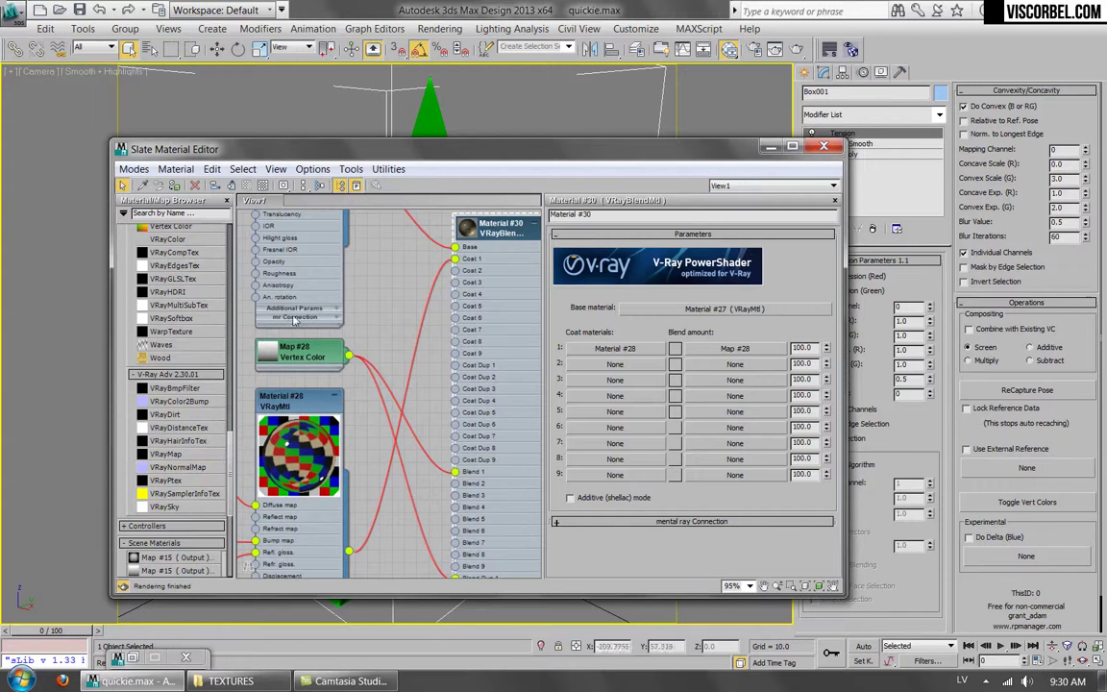
double_click(305, 357)
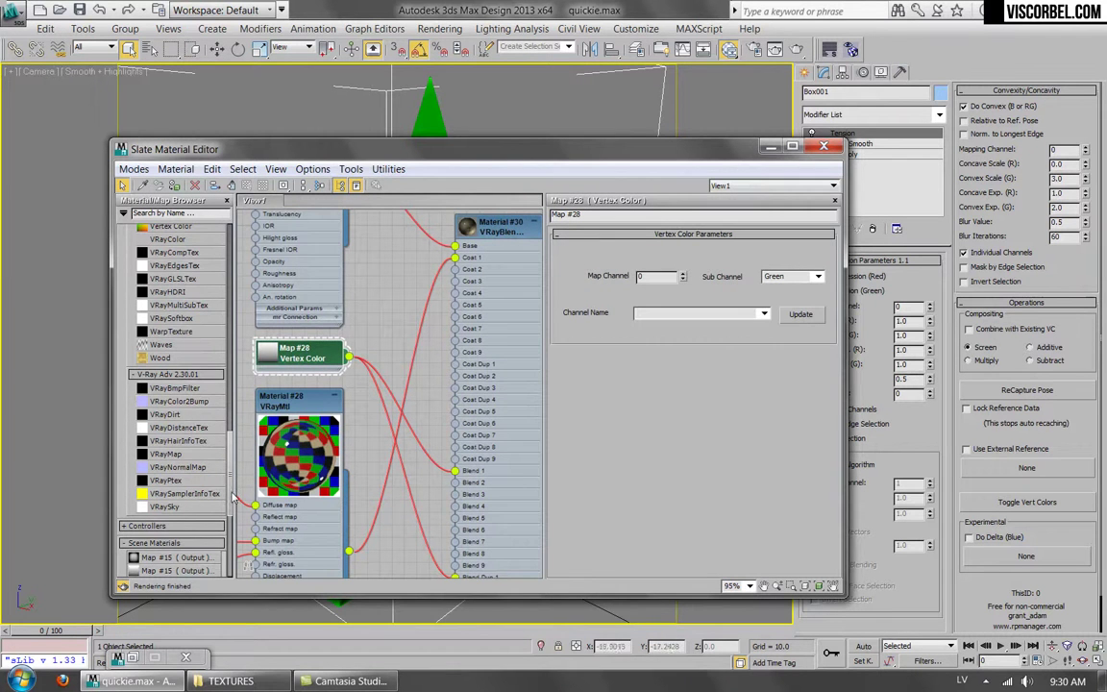
scroll(229, 483, up, 1)
scroll(228, 483, up, 5)
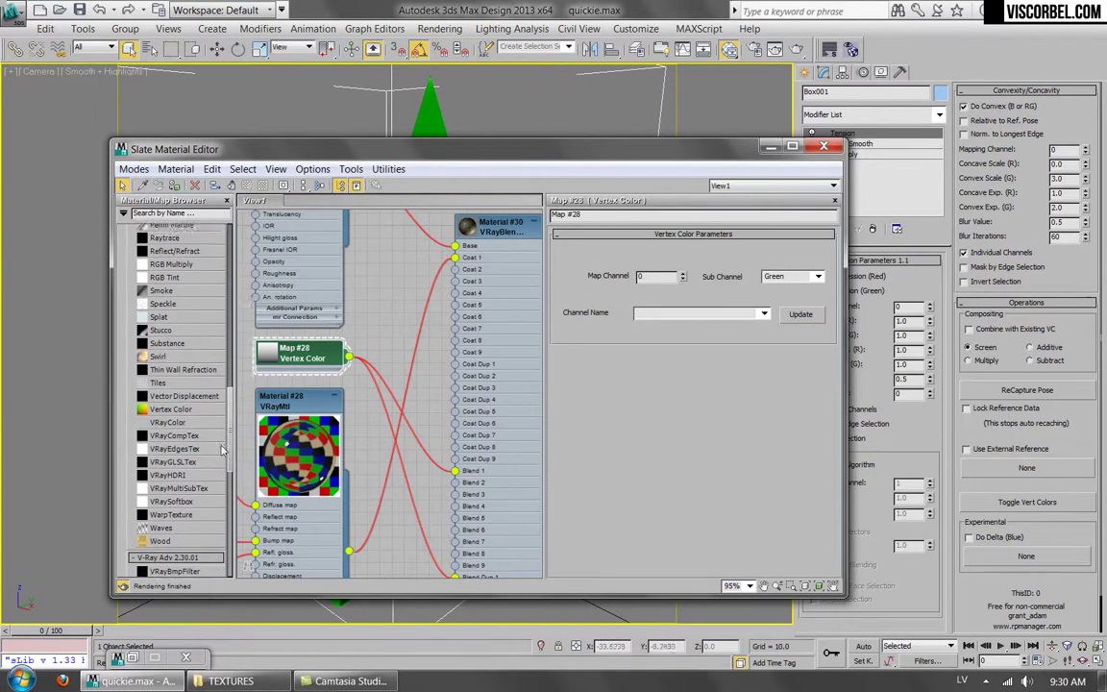
scroll(223, 430, up, 1)
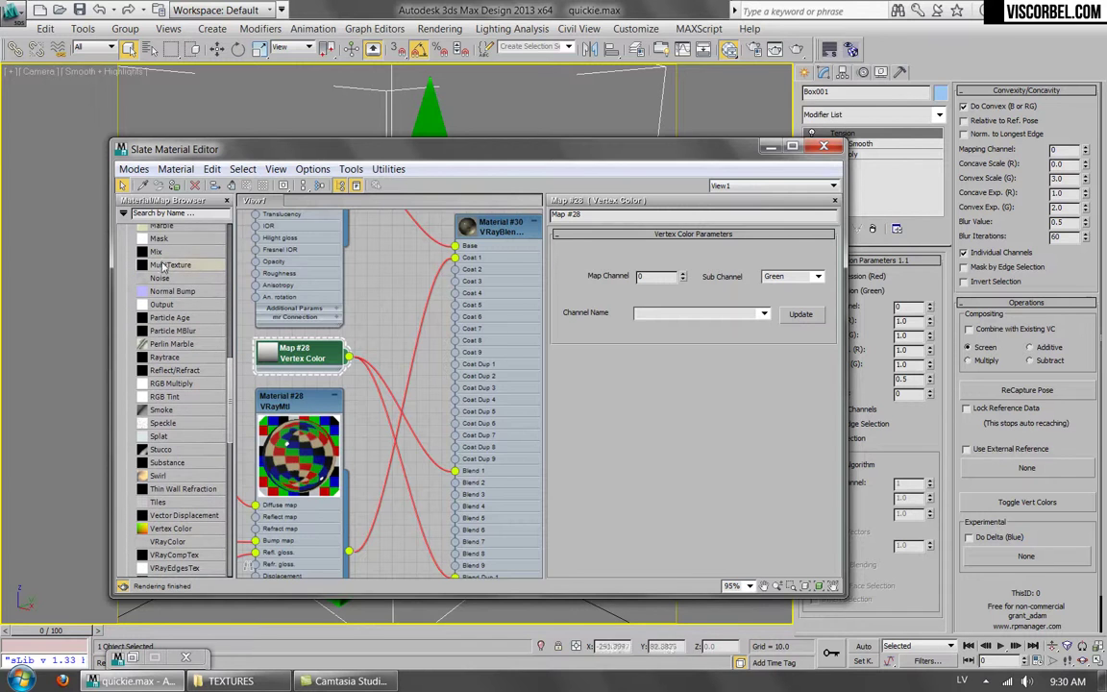
drag(389, 375, 386, 377)
click(439, 443)
drag(303, 356, 267, 357)
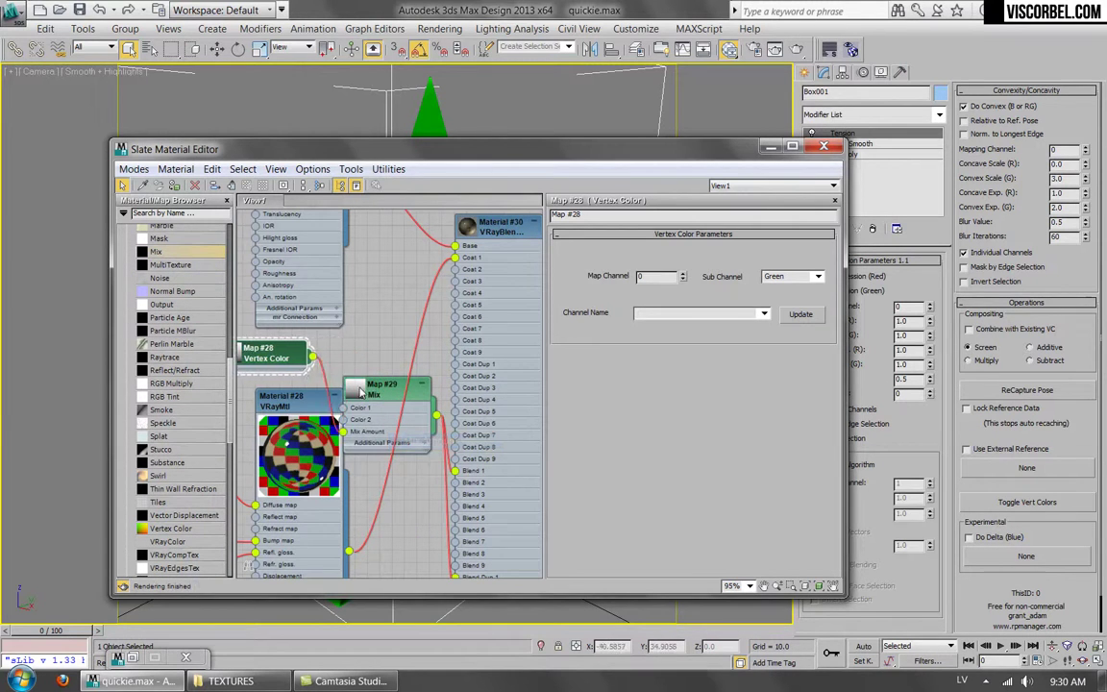
drag(385, 391, 386, 332)
double_click(386, 333)
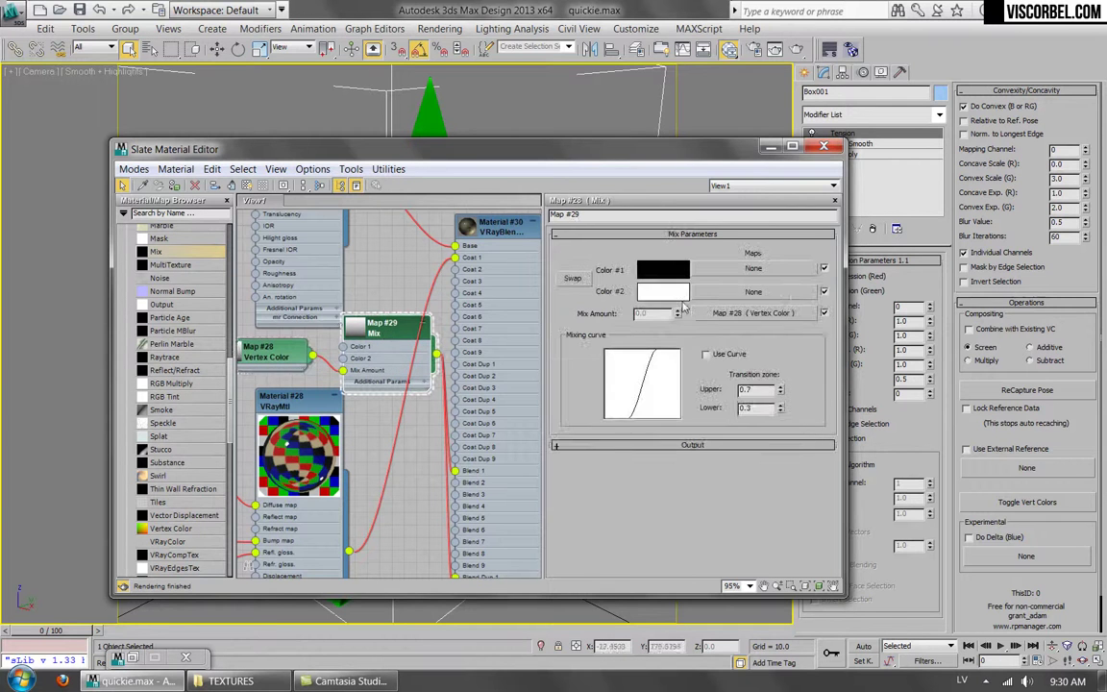
Assign a Noise map to Color #2 of the Mix map, move its node into open space and enlarge its preview
click(750, 293)
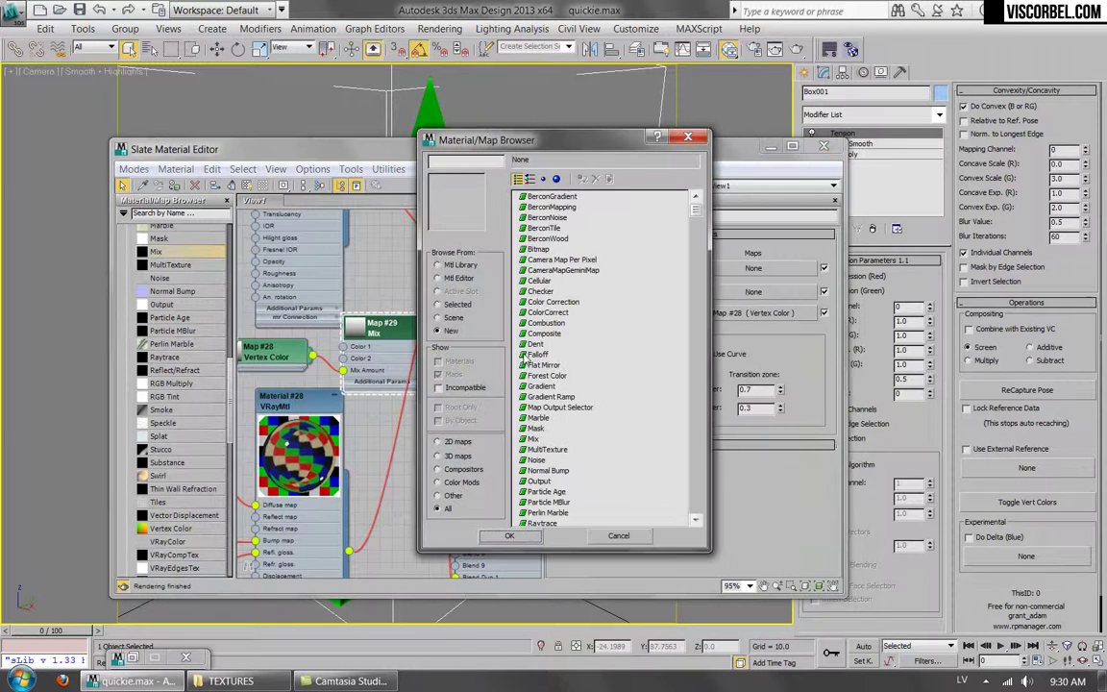
double_click(529, 462)
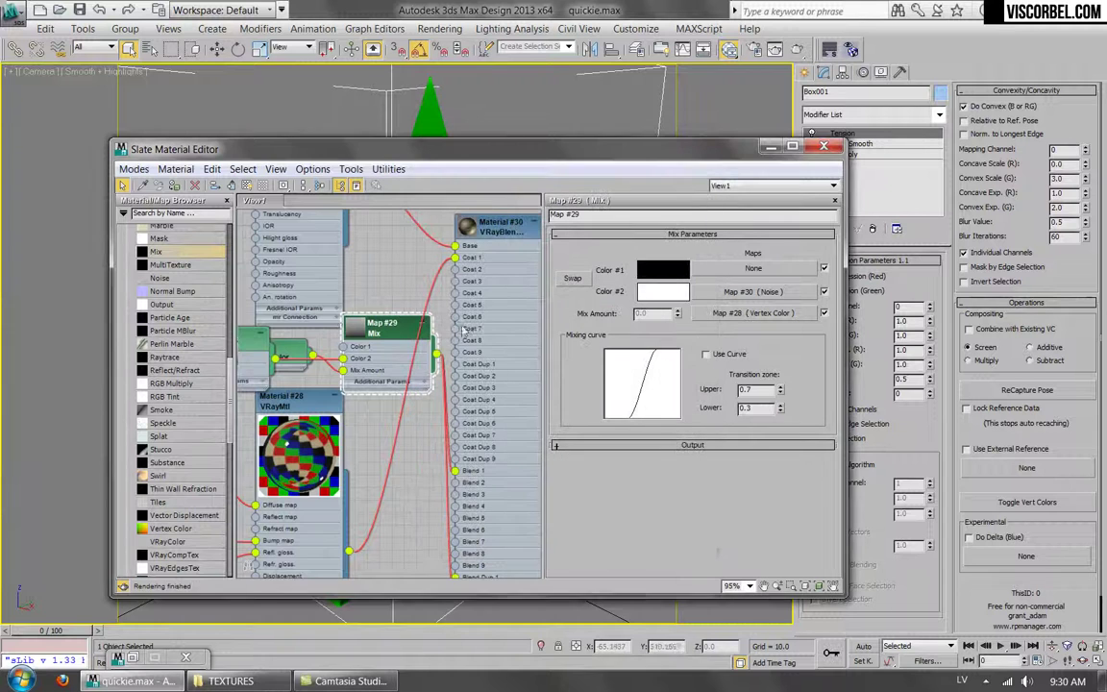
middle_drag(362, 352, 445, 349)
drag(305, 342, 341, 285)
double_click(319, 276)
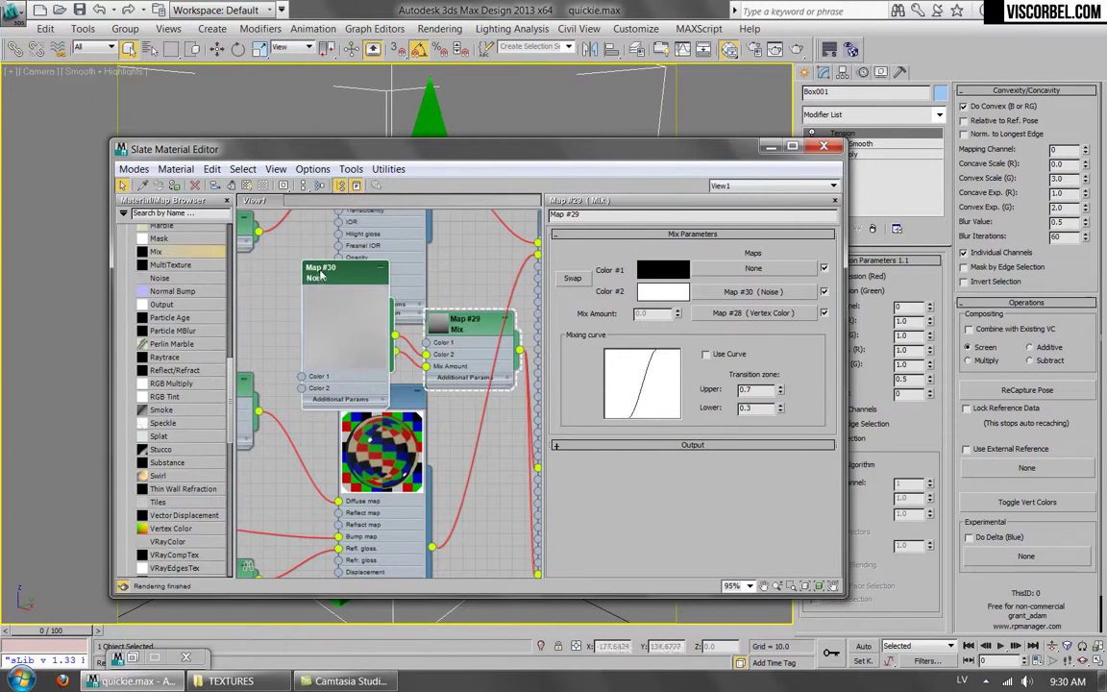
Show the Noise map in the viewport and set its Size to 5.0, moving the material editor aside to see the model
right_click(352, 325)
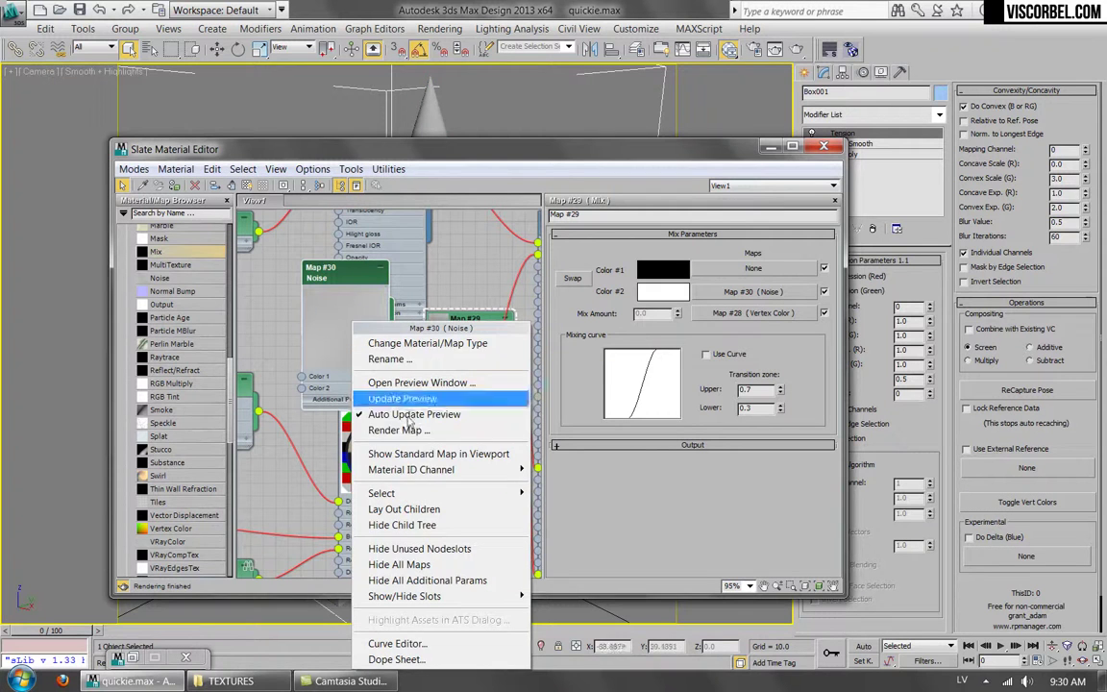
click(431, 453)
drag(446, 153, 473, 228)
double_click(357, 366)
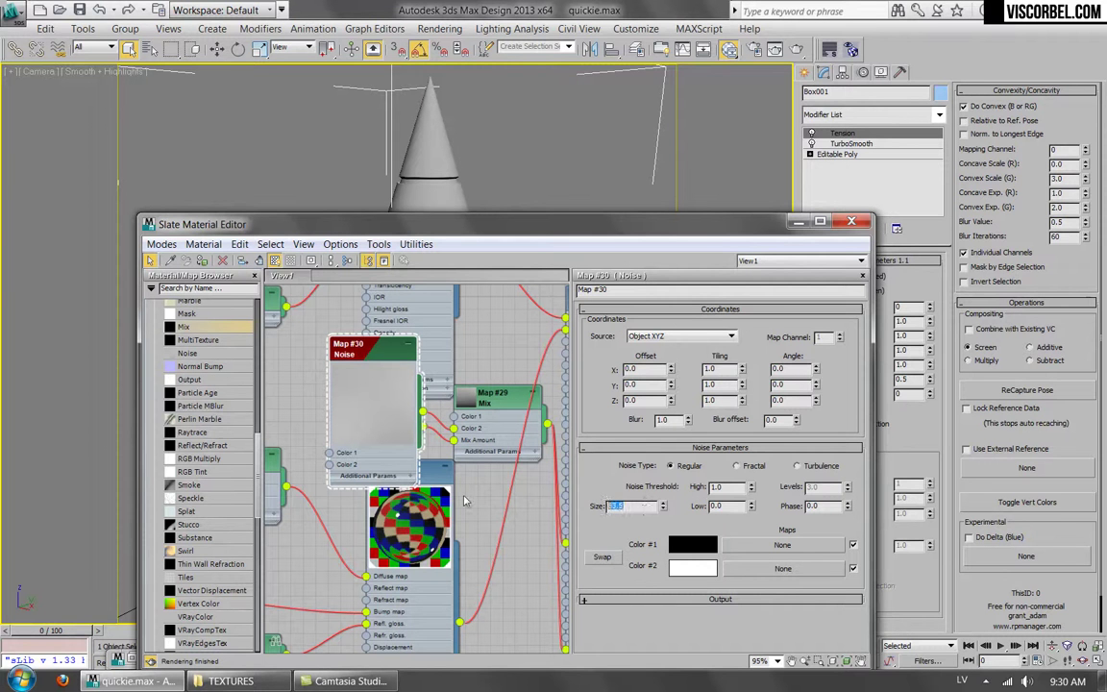
drag(476, 226, 577, 606)
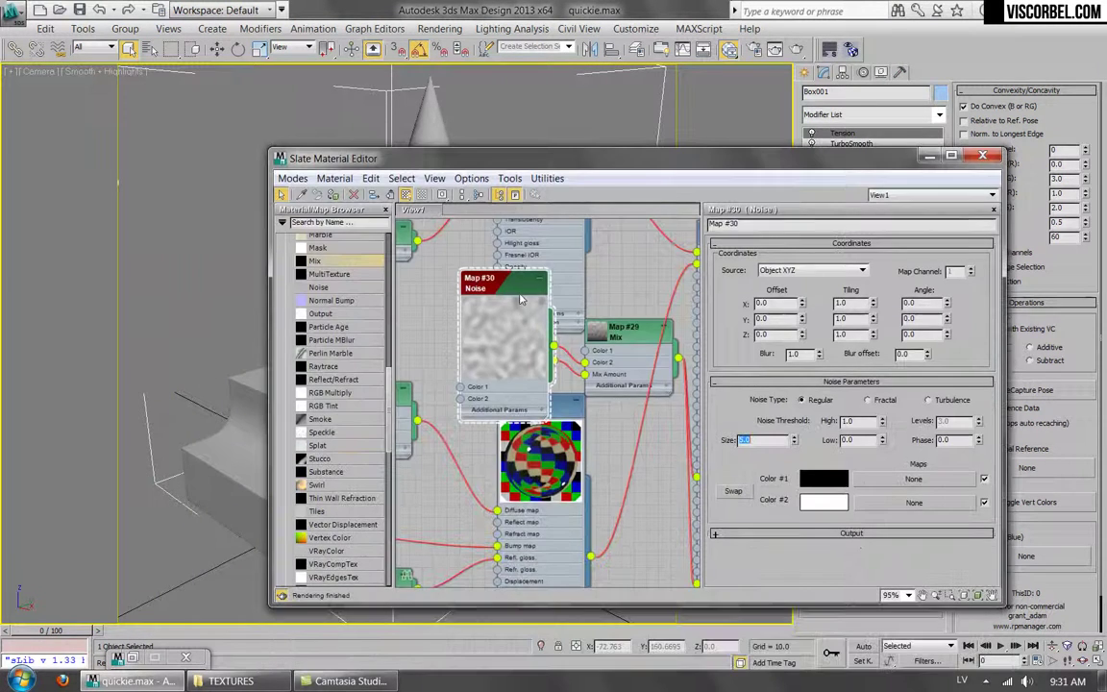
Turn off the Noise map's display in the viewport and move the material editor back over the scene
right_click(504, 296)
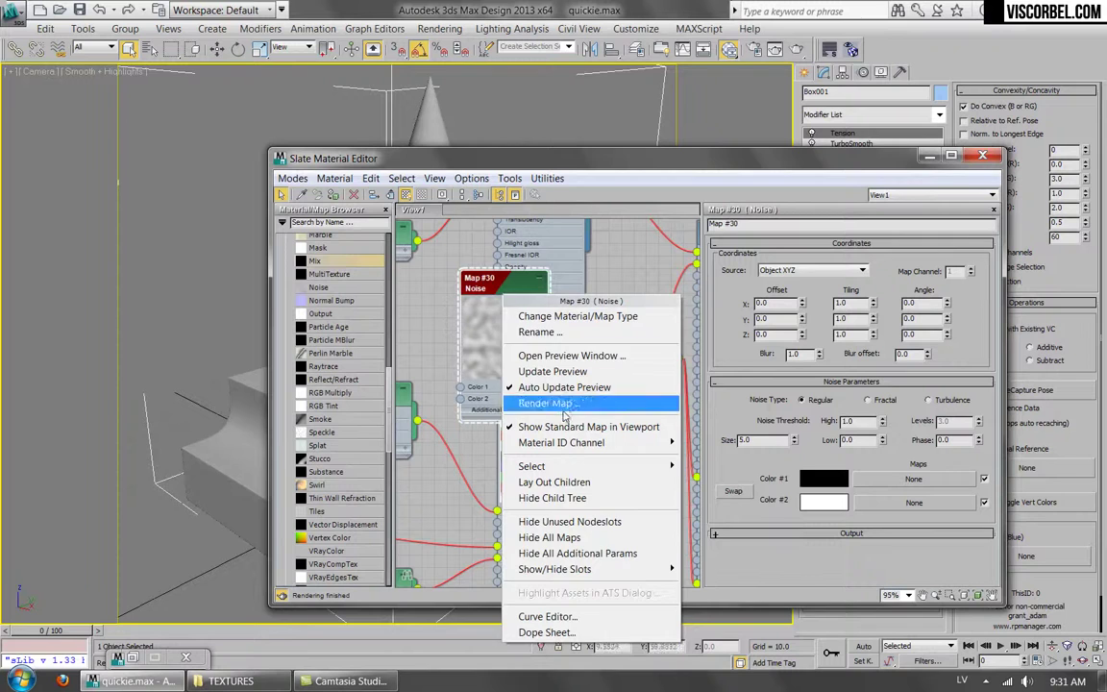
click(567, 425)
drag(486, 157, 365, 161)
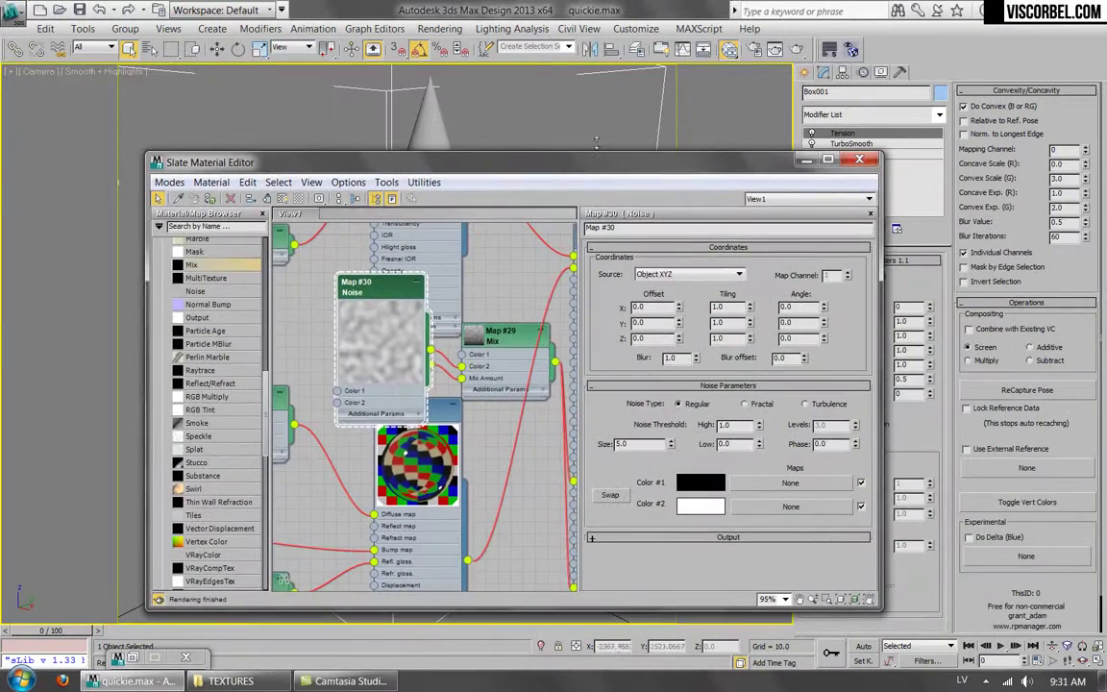
Render a texmap preview of the Noise map on all visible objects and close the frame buffer
click(852, 51)
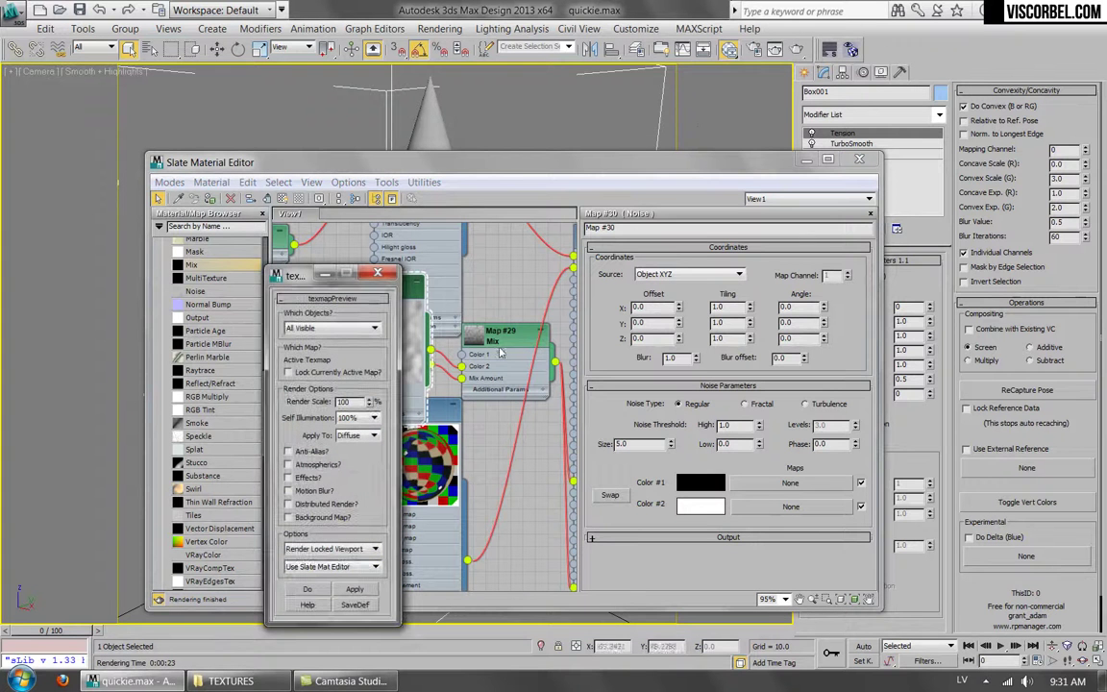
click(355, 592)
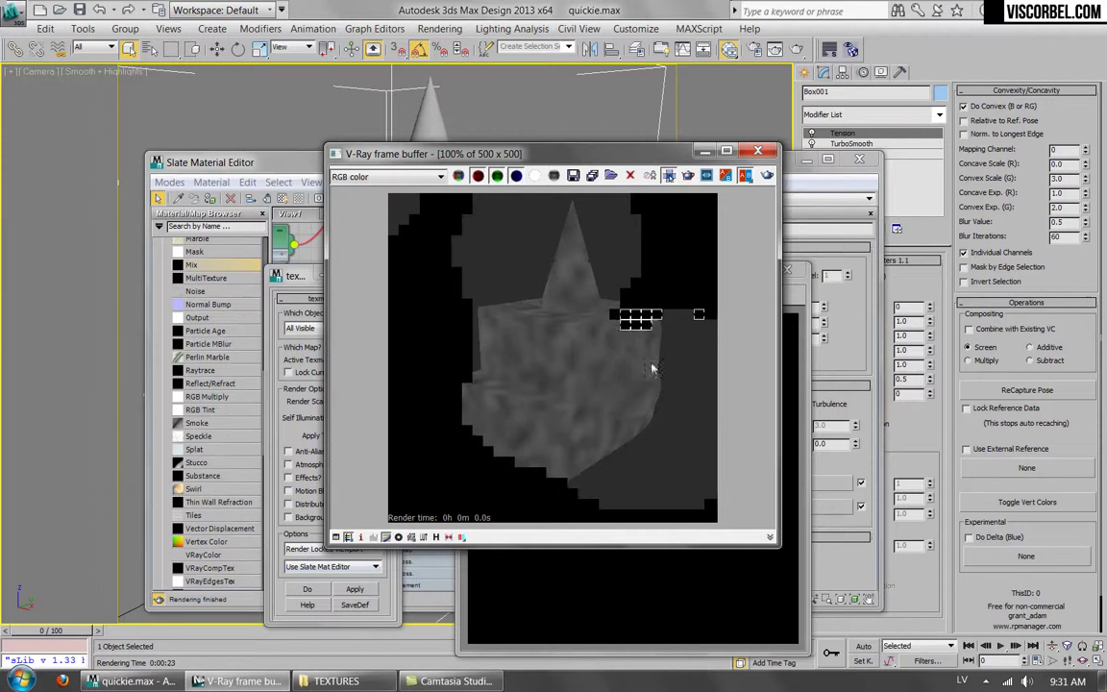
click(758, 152)
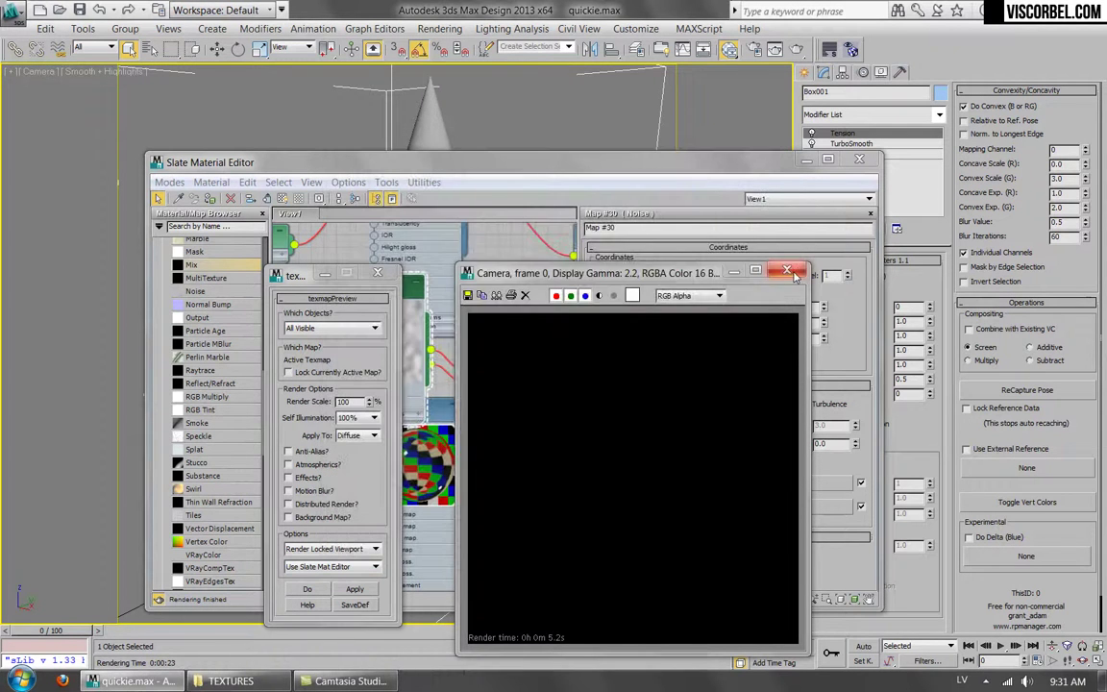
Set the Noise map to Fractal with Levels 8.0, high threshold 0.5 and low threshold 0.4
click(765, 406)
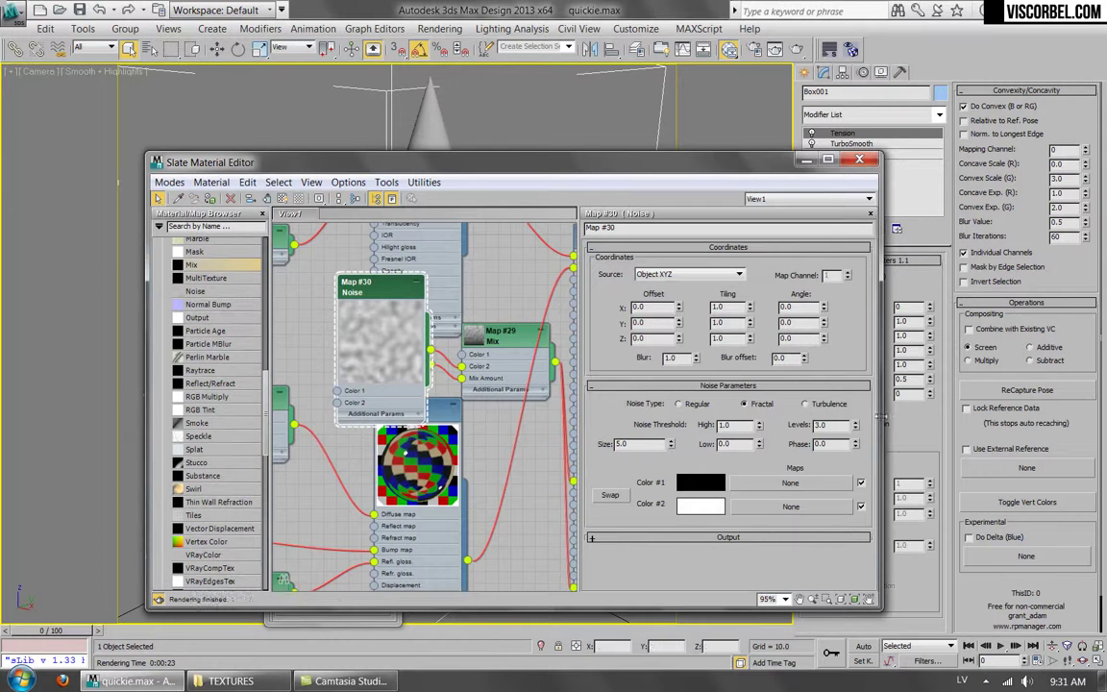
key(Return)
drag(735, 444, 625, 441)
text(.4)
key(Return)
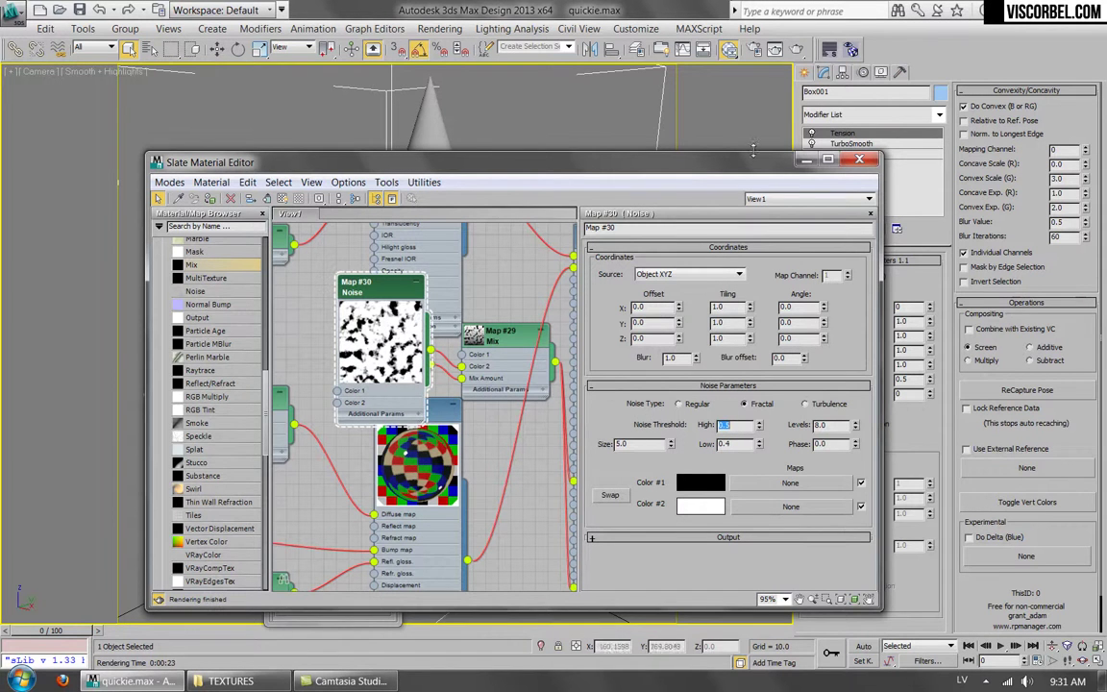
Render the camera view with the noise-masked coat and inspect the cone and box edges up close
click(729, 49)
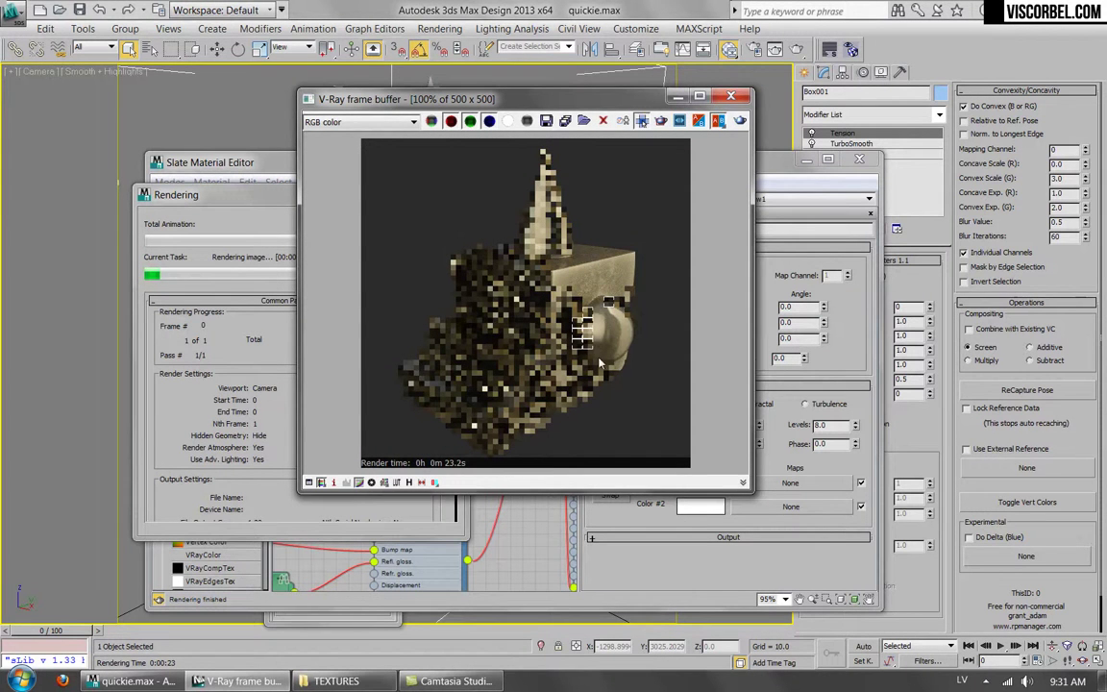
scroll(552, 232, up, 1)
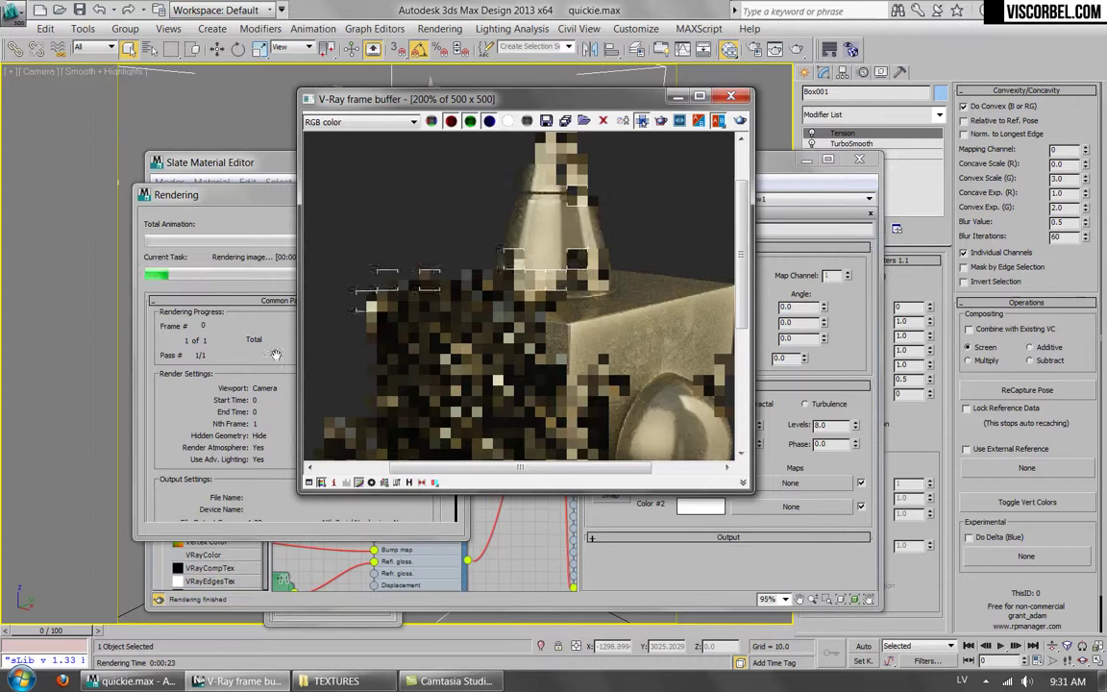
scroll(460, 232, down, 1)
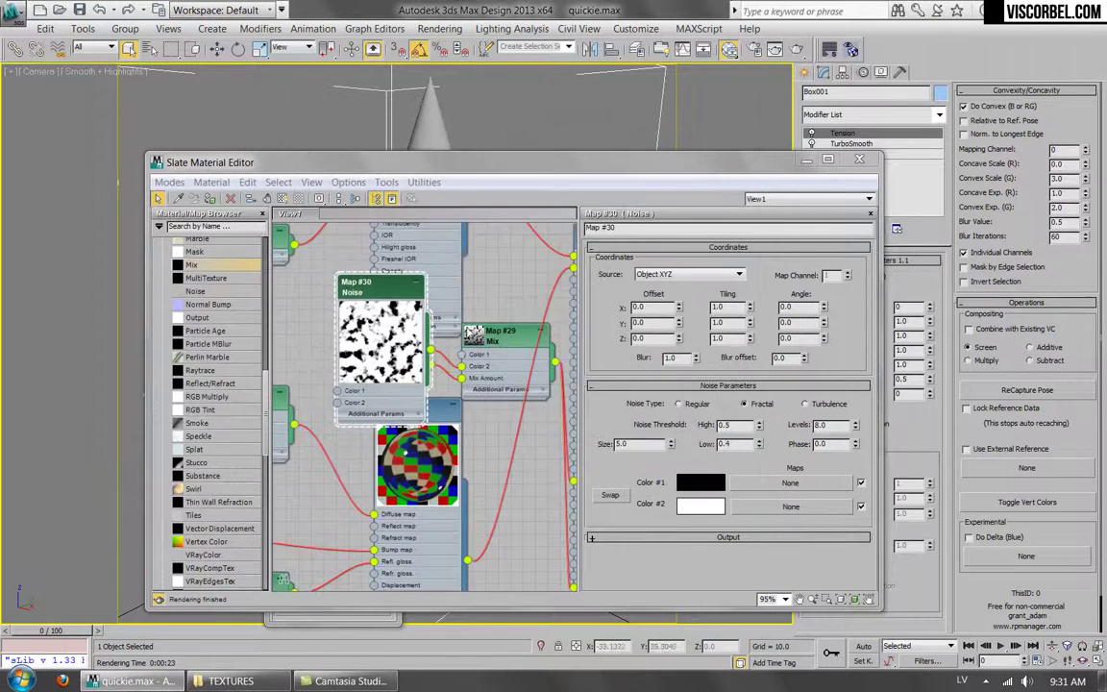
Move the Noise node below Vertex Color, render a texmap preview of the Mix map and close the render windows
drag(326, 289, 346, 423)
click(440, 383)
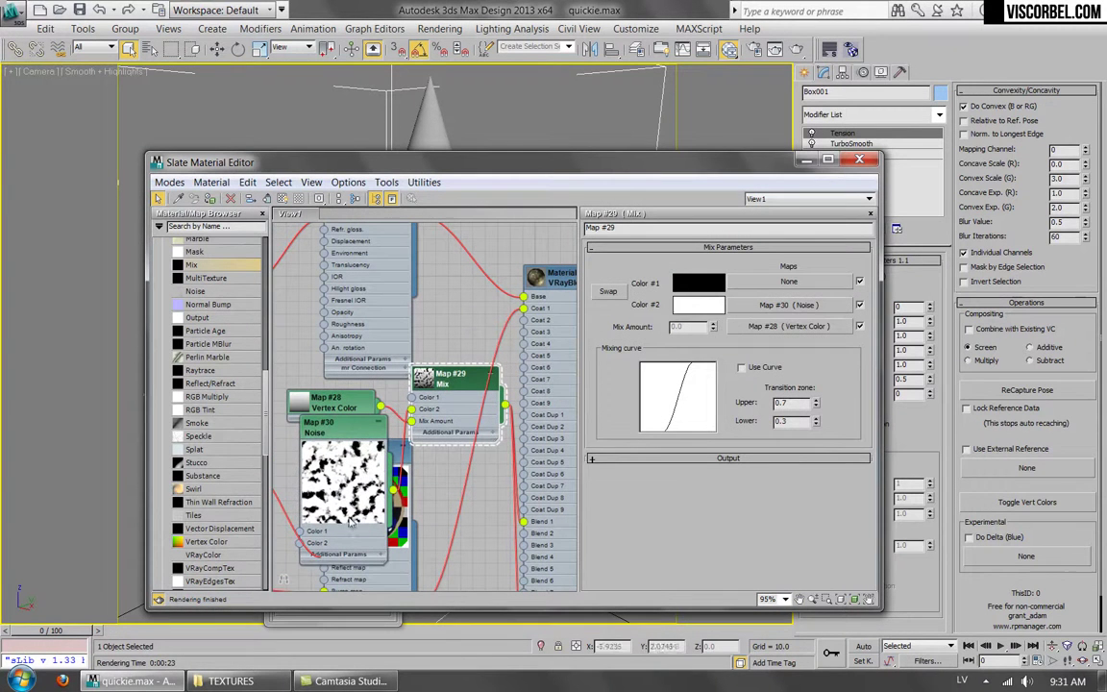
click(377, 632)
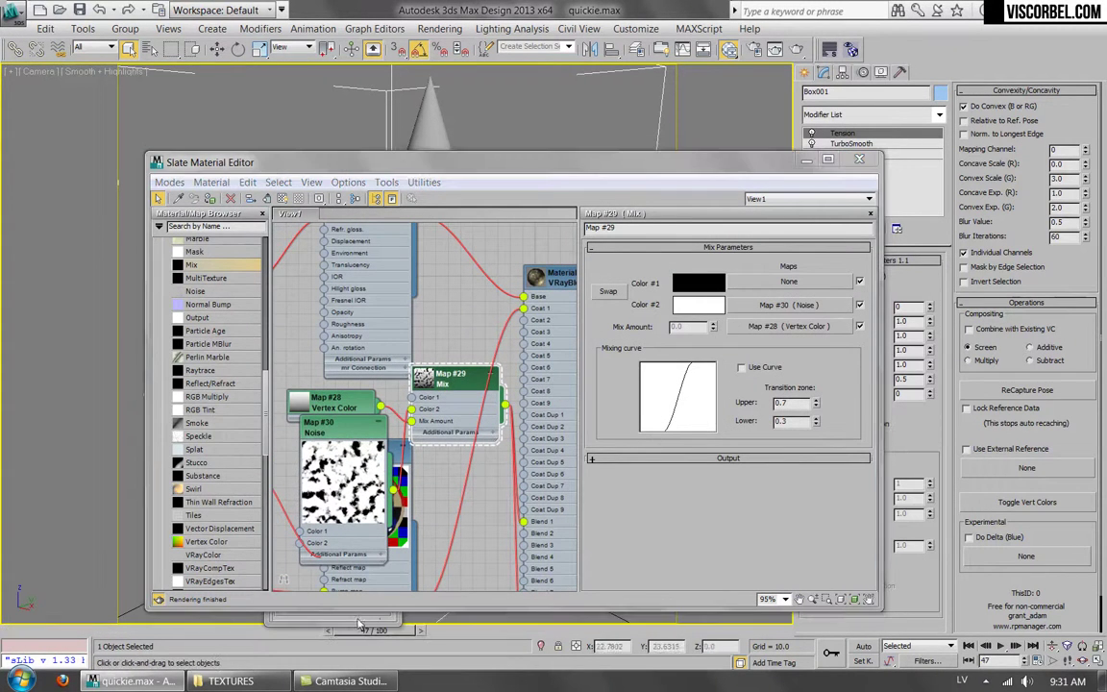
click(357, 623)
click(366, 591)
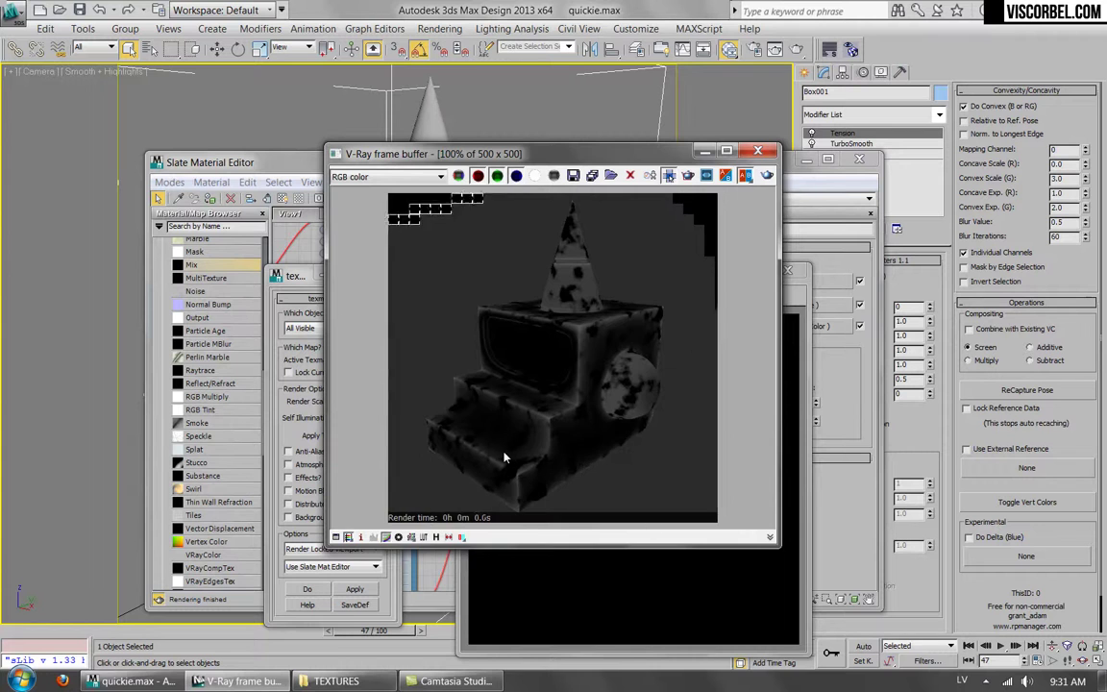
click(792, 269)
Reposition the Mix node and insert an Output map on its connection to the blend material's Blend 1 slot
middle_drag(474, 385, 481, 310)
drag(474, 315, 438, 408)
mouse_move(269, 426)
mouse_down()
mouse_move(269, 478)
mouse_move(274, 435)
mouse_up()
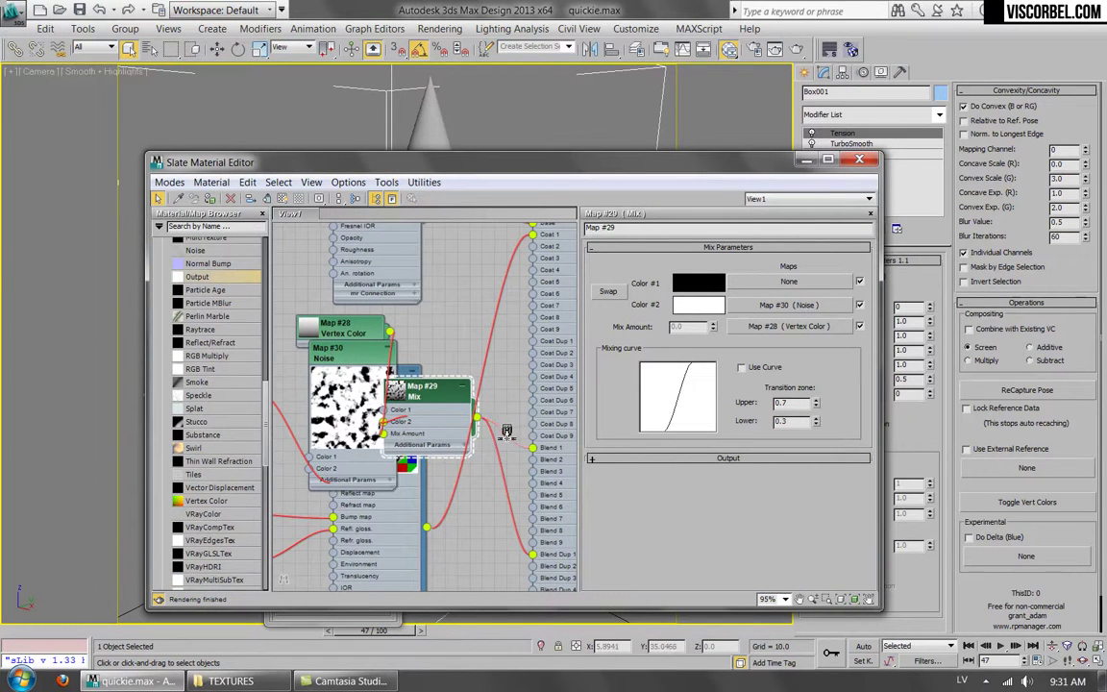
mouse_move(506, 432)
mouse_down()
mouse_move(471, 402)
mouse_move(510, 445)
mouse_up()
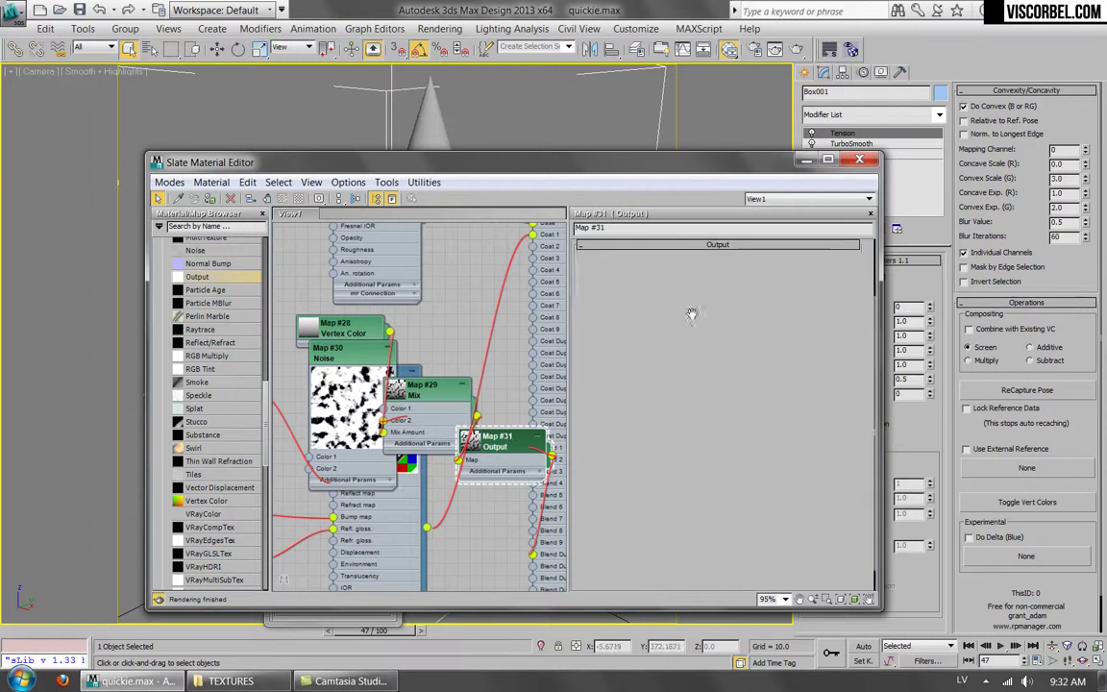
Enable the Output map's color map and steepen its curve with points at about 0.177, 0.002 and 0.328, 1.011
click(691, 318)
click(590, 320)
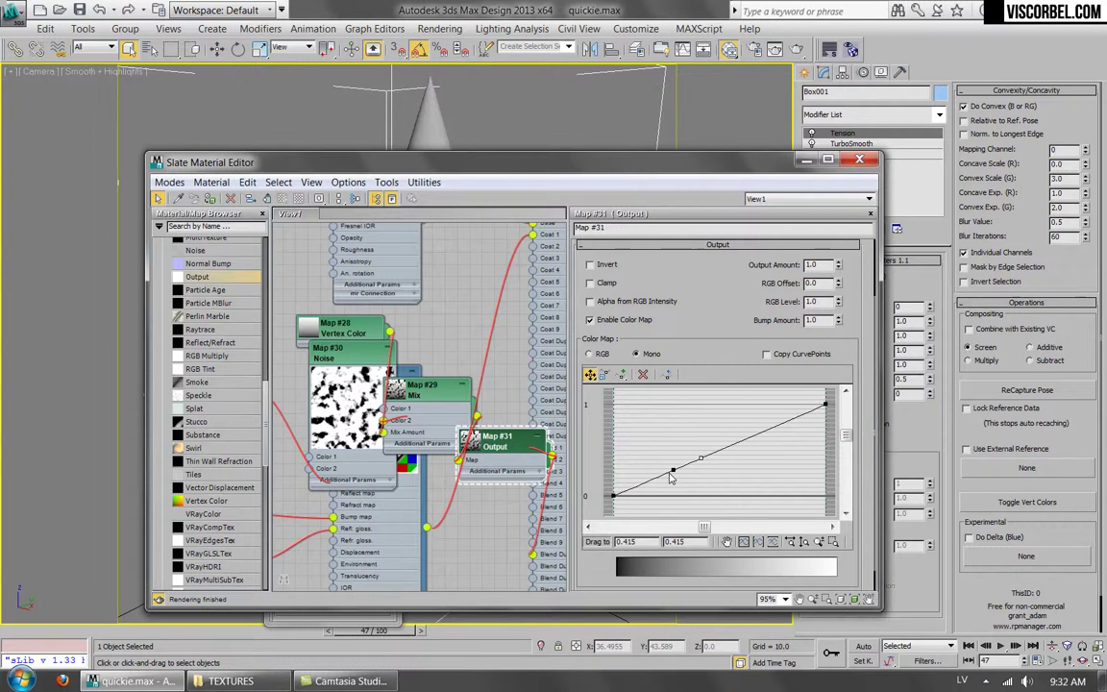
drag(673, 470, 649, 500)
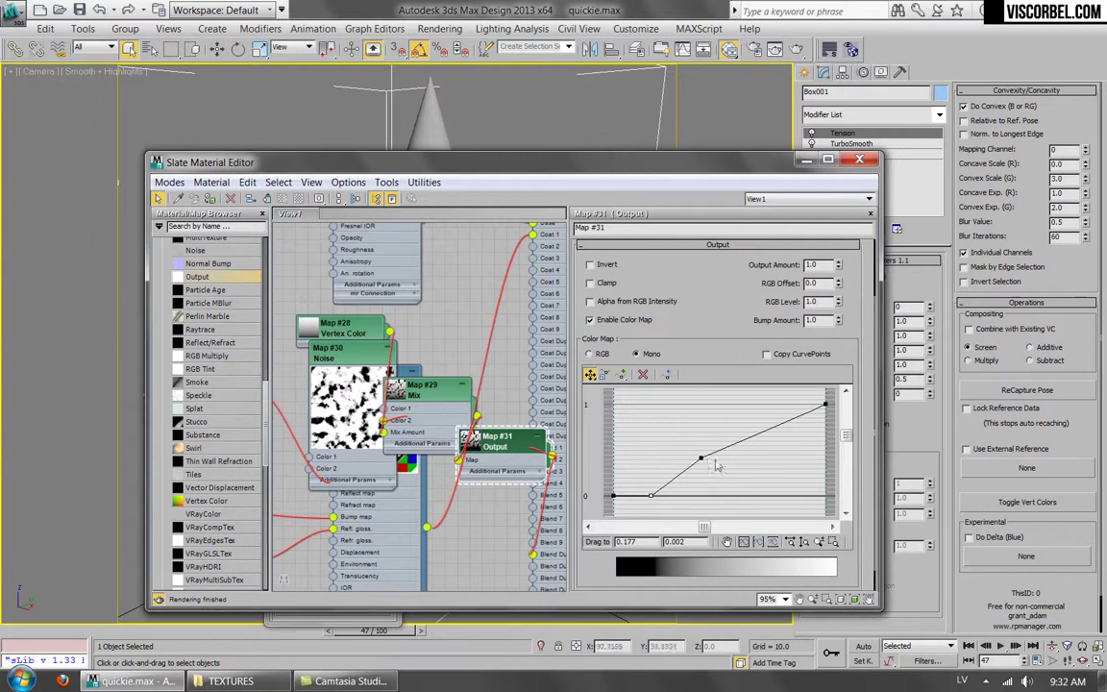
drag(701, 459, 687, 409)
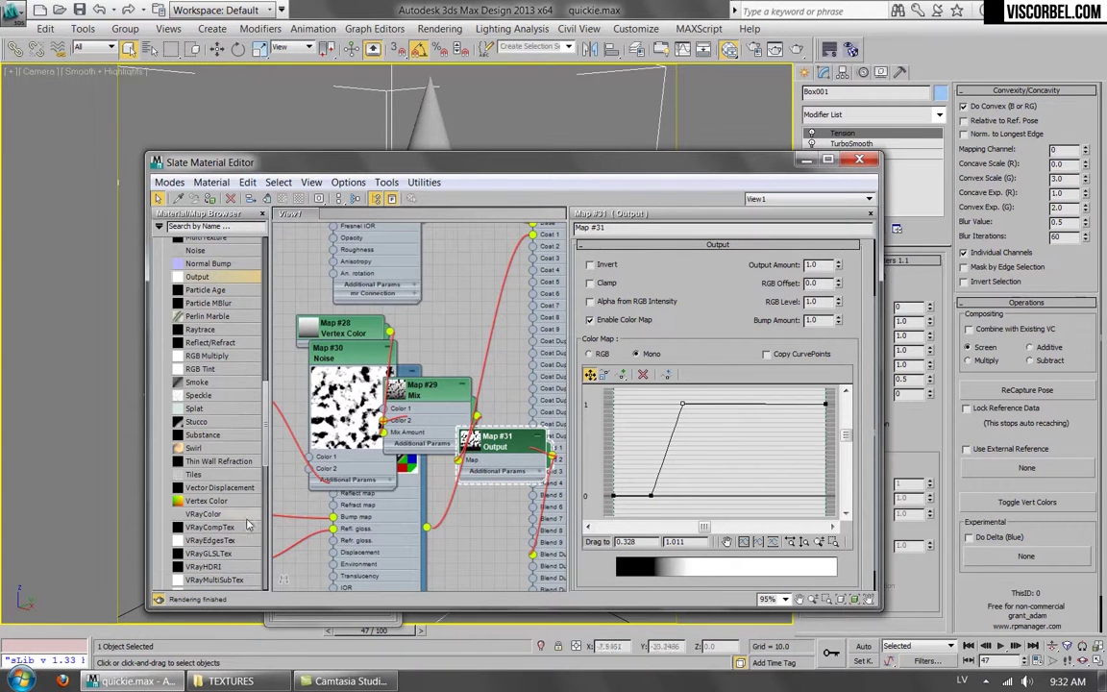
Render a texmap preview of the Output map and a full camera render, inspecting the box edges and sphere up close
click(314, 622)
click(368, 587)
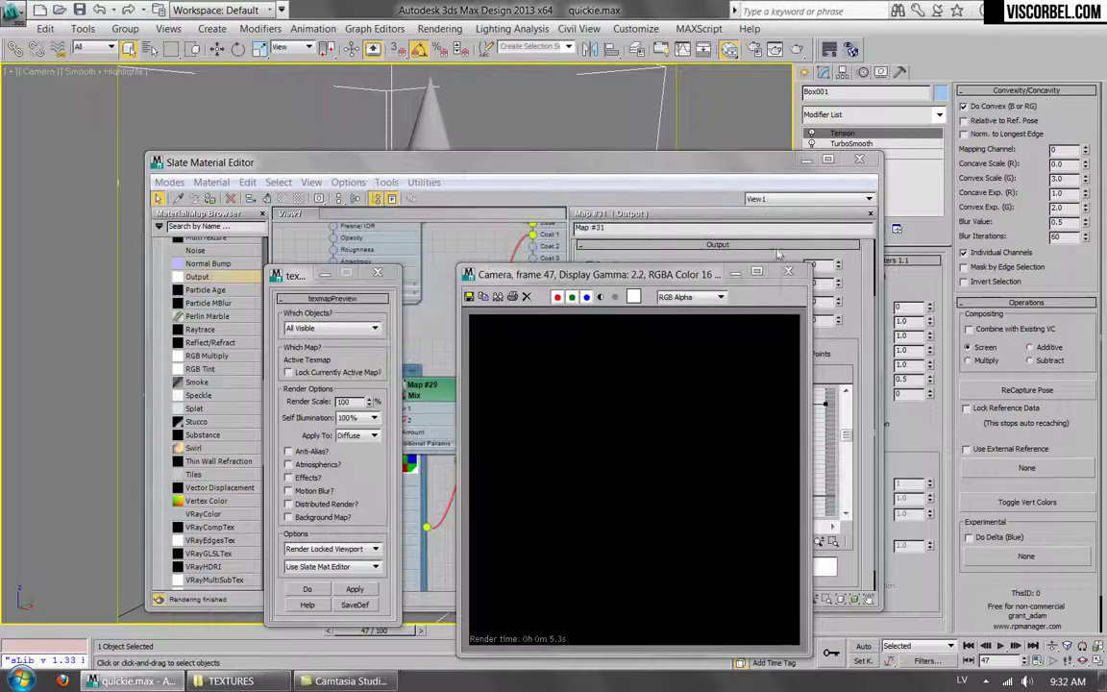
click(796, 50)
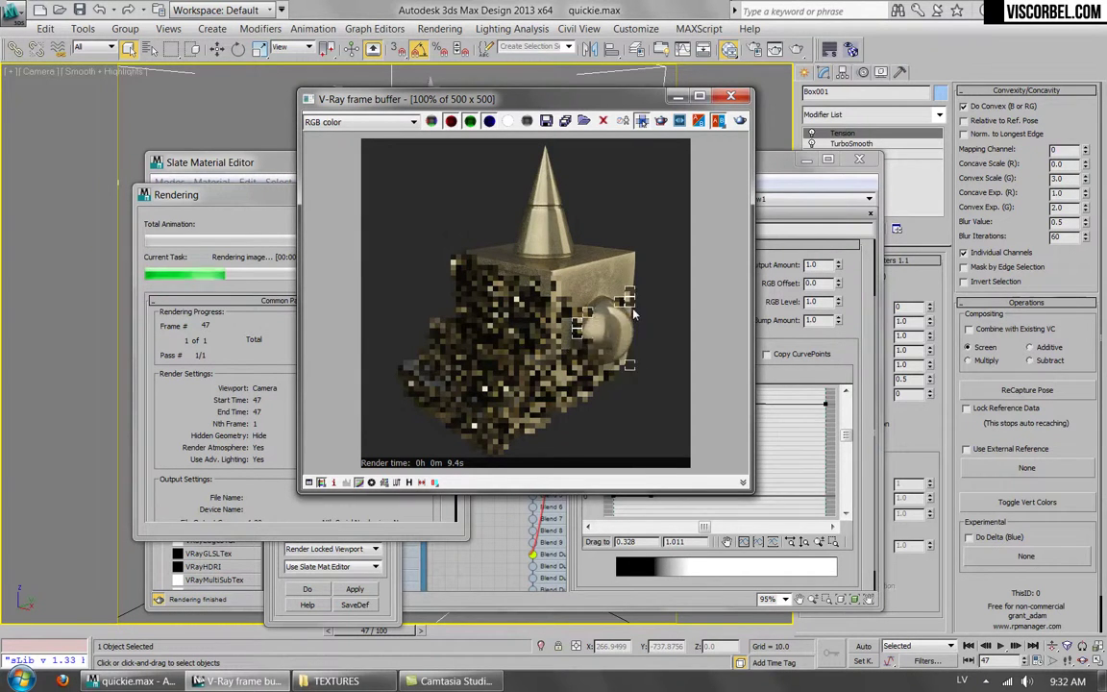
scroll(554, 302, up, 1)
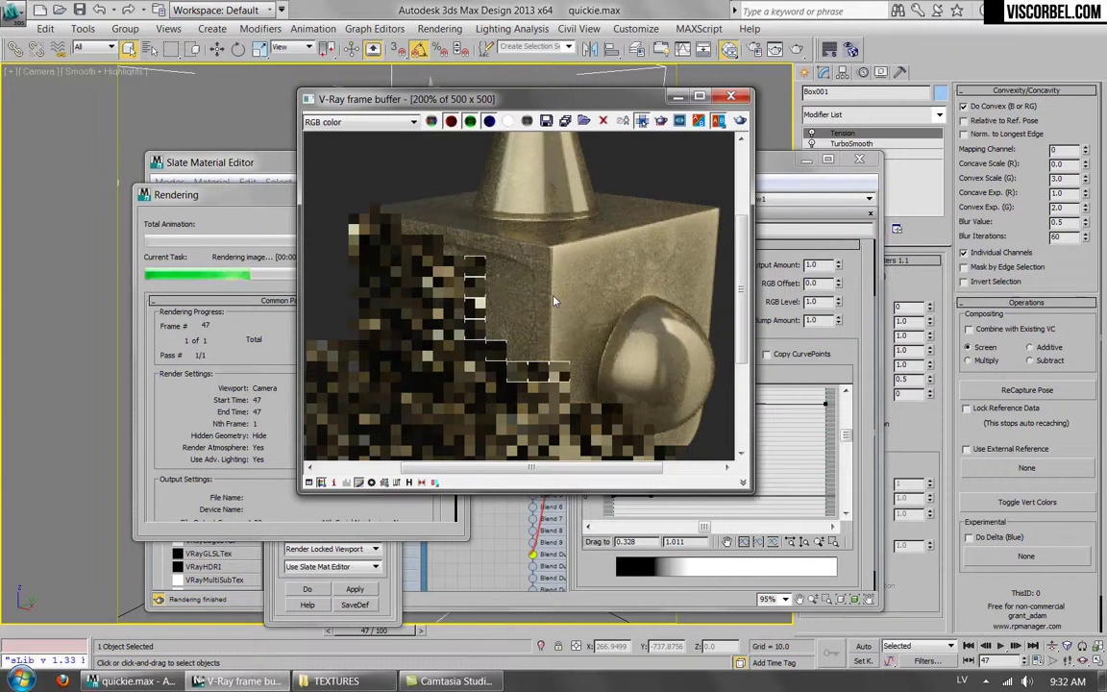
scroll(542, 375, down, 1)
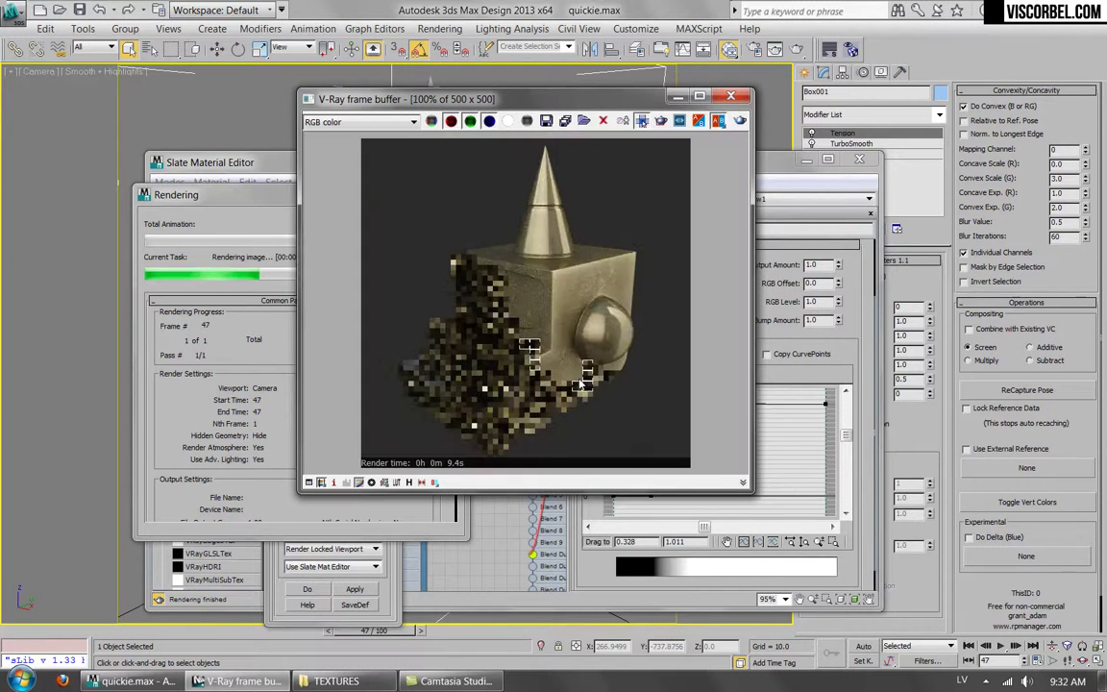